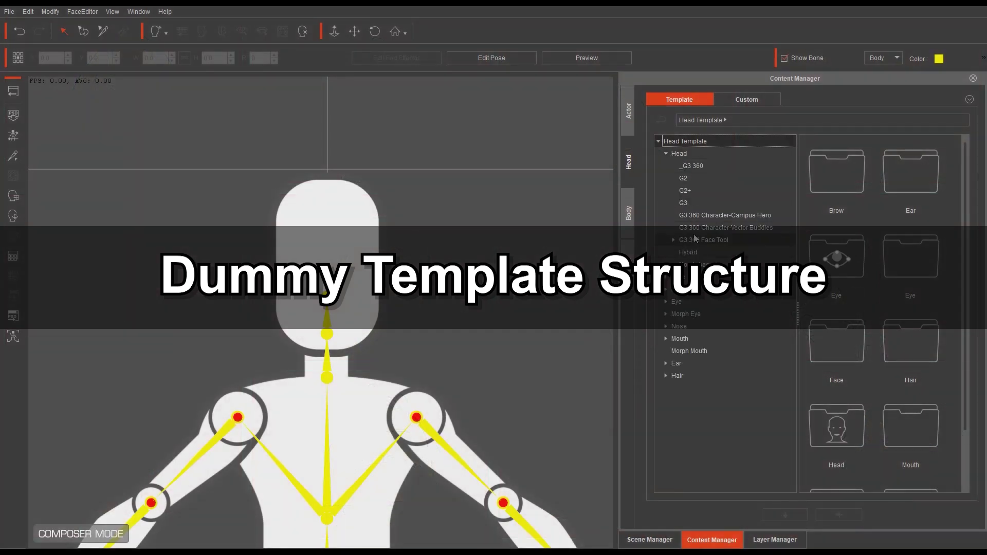
Step: Expand G3 360 Face Tool and browse its Sample Heads, then the Template Heads
click(699, 240)
click(709, 252)
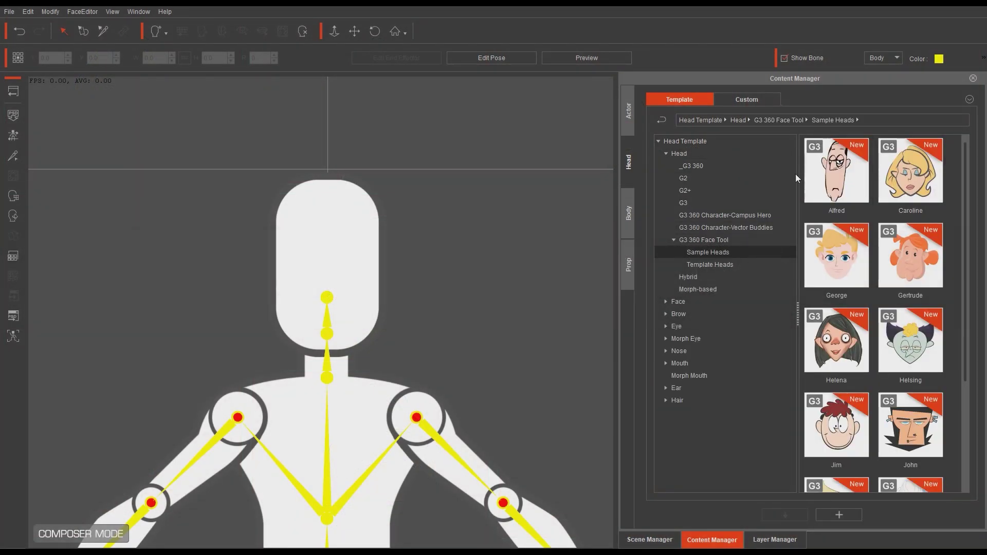
scroll(972, 222, down, 2)
scroll(971, 221, down, 1)
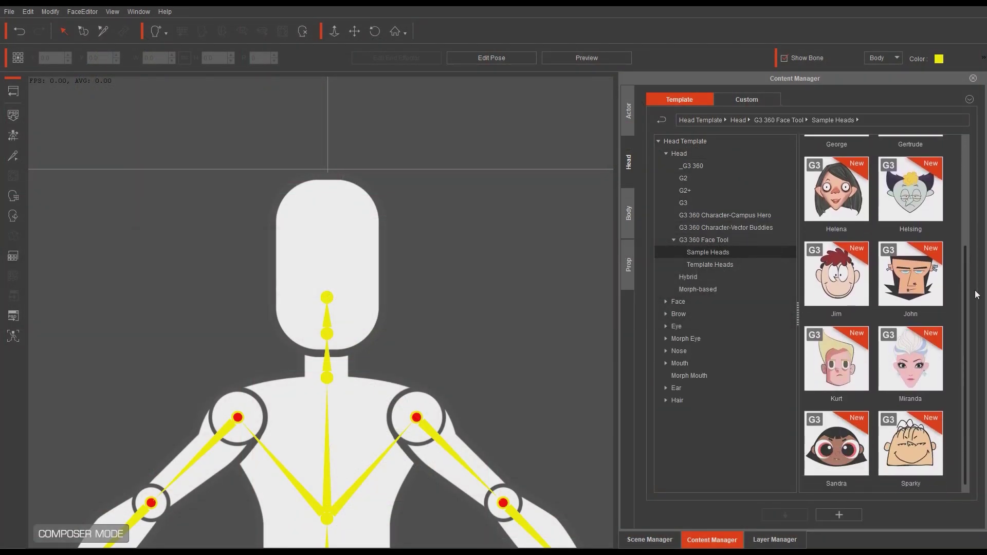
scroll(821, 237, up, 4)
key(Down)
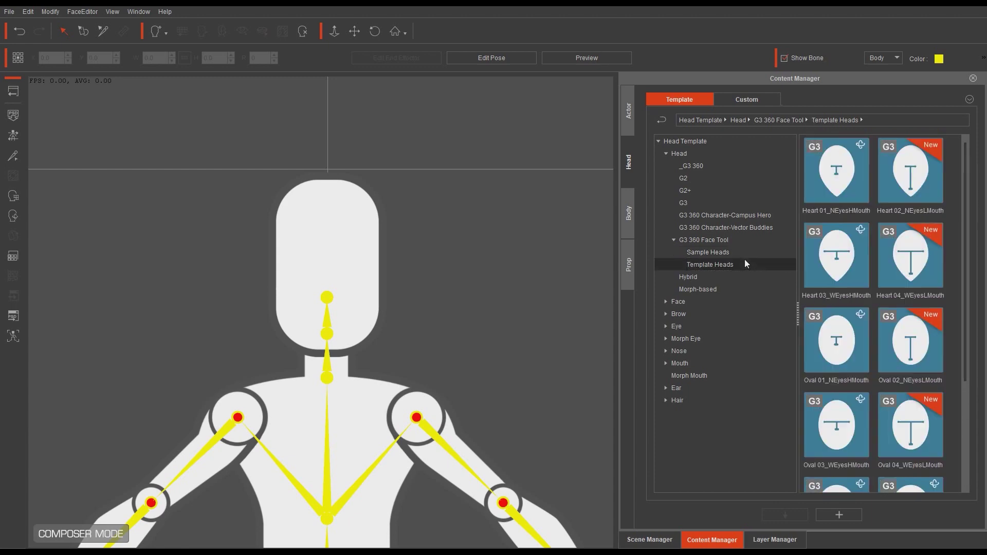
scroll(967, 163, down, 1)
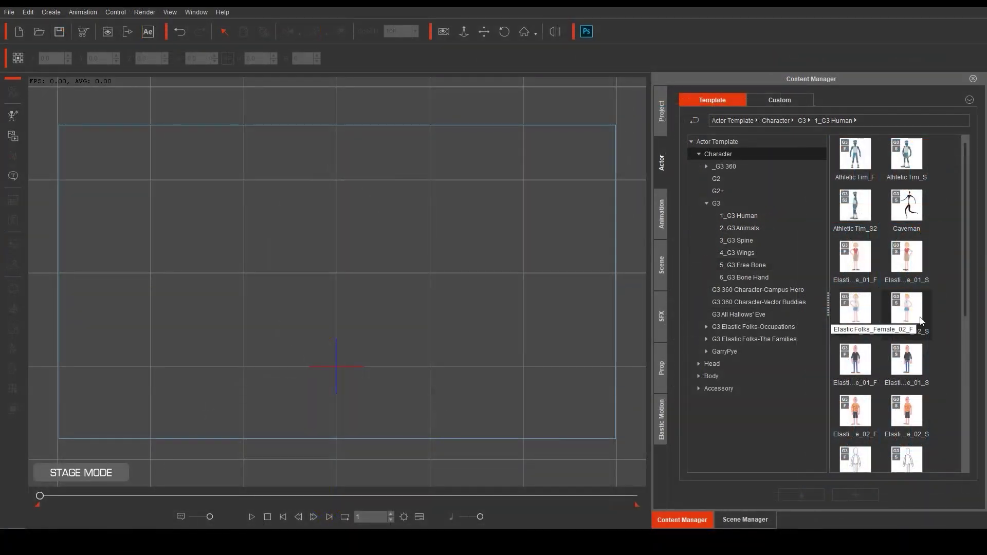
Step: Add the white G3 human dummy to the stage and enter Composer Mode
scroll(961, 348, down, 1)
double_click(855, 385)
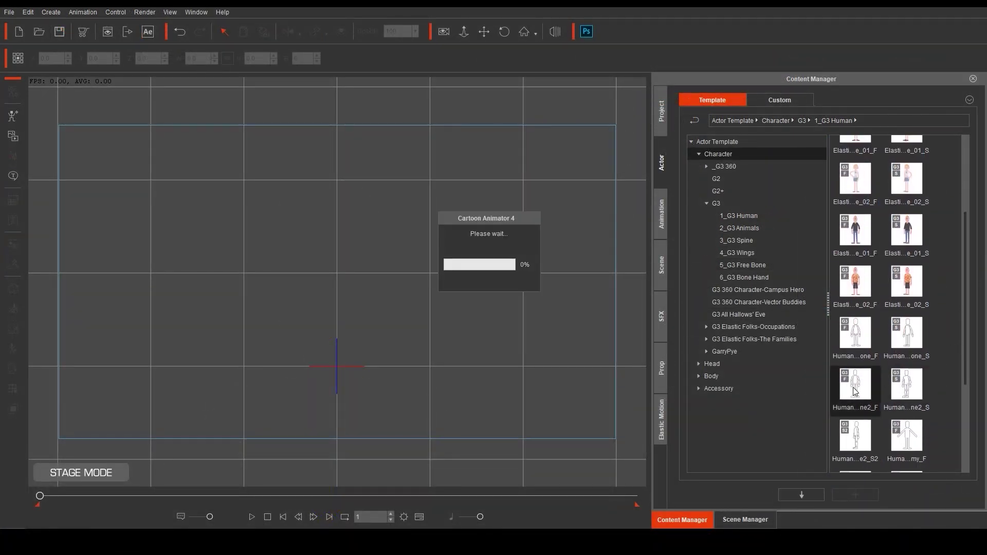
click(13, 91)
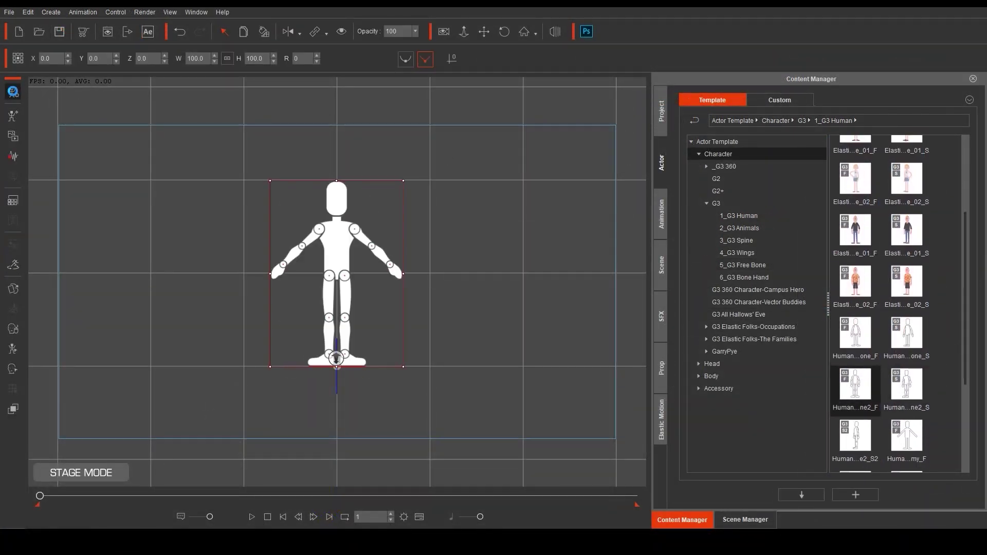
Step: Apply the Oval template head to the dummy and launch it in Photoshop
click(689, 520)
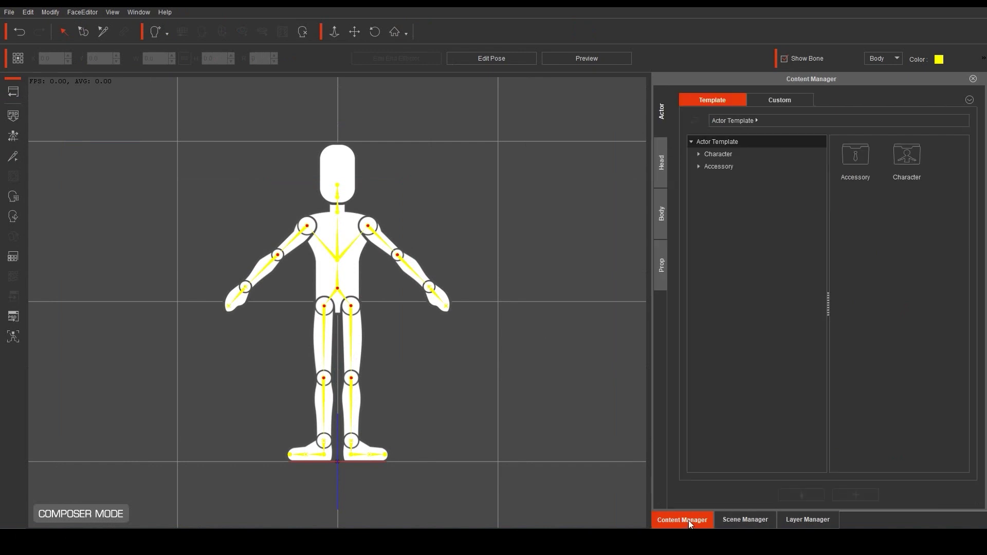
click(662, 165)
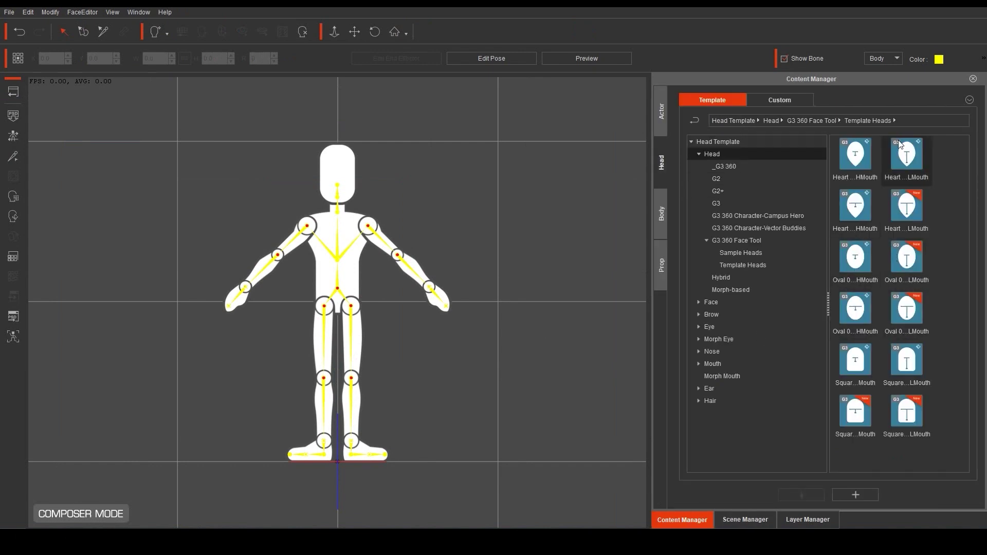
double_click(872, 245)
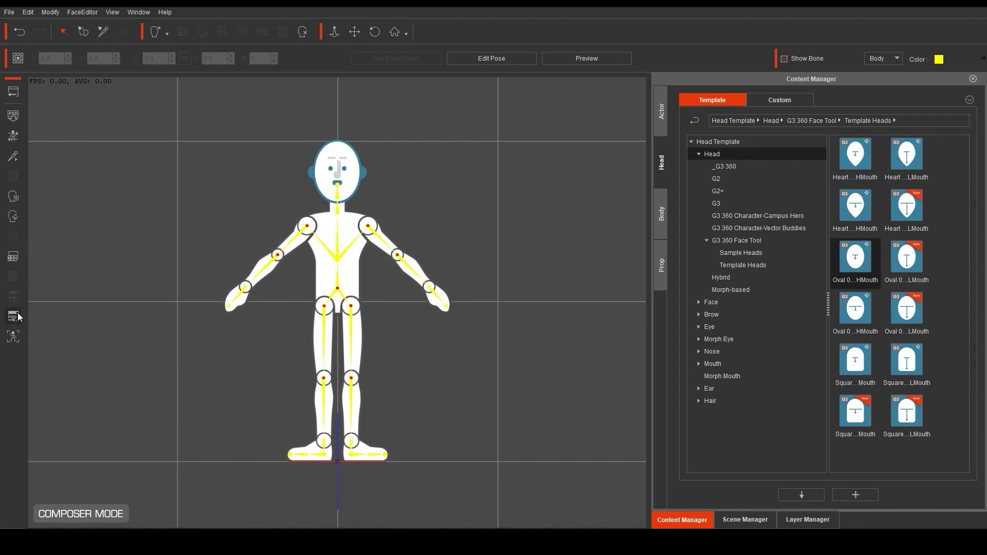
click(14, 318)
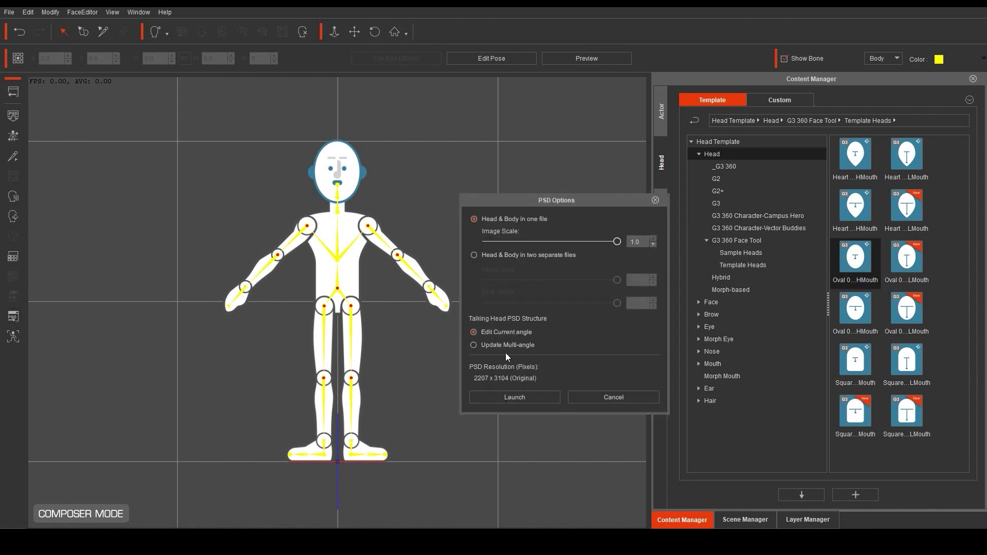
click(511, 397)
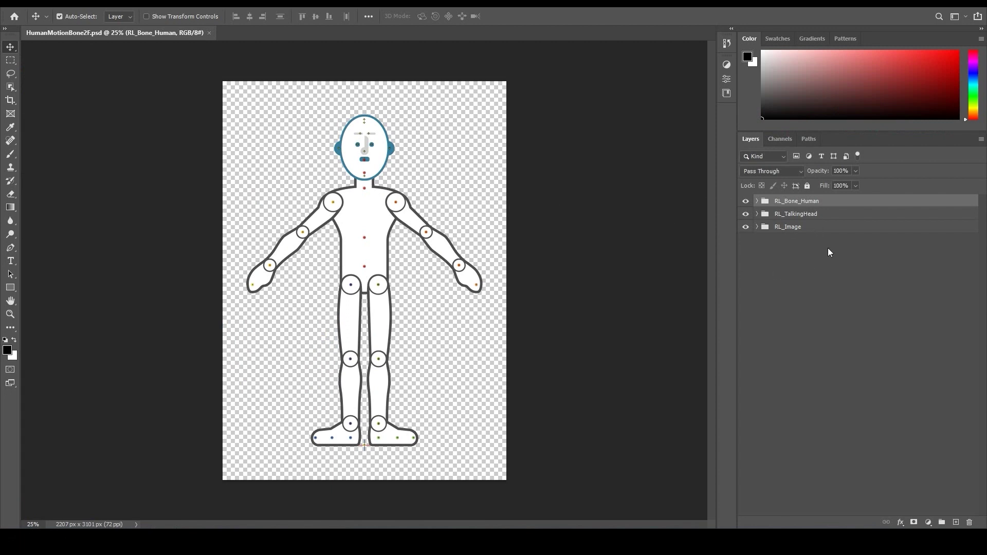
Step: Toggle the RL_Image, RL_TalkingHead and RL_Bone_Human group visibility, leaving RL_Bone_Human hidden
click(746, 228)
click(746, 227)
click(746, 215)
click(746, 214)
click(746, 202)
click(746, 201)
Step: Hide the RL_Image group and expand RL_TalkingHead into its HeadBone, Left and Center parts
scroll(362, 140, up, 5)
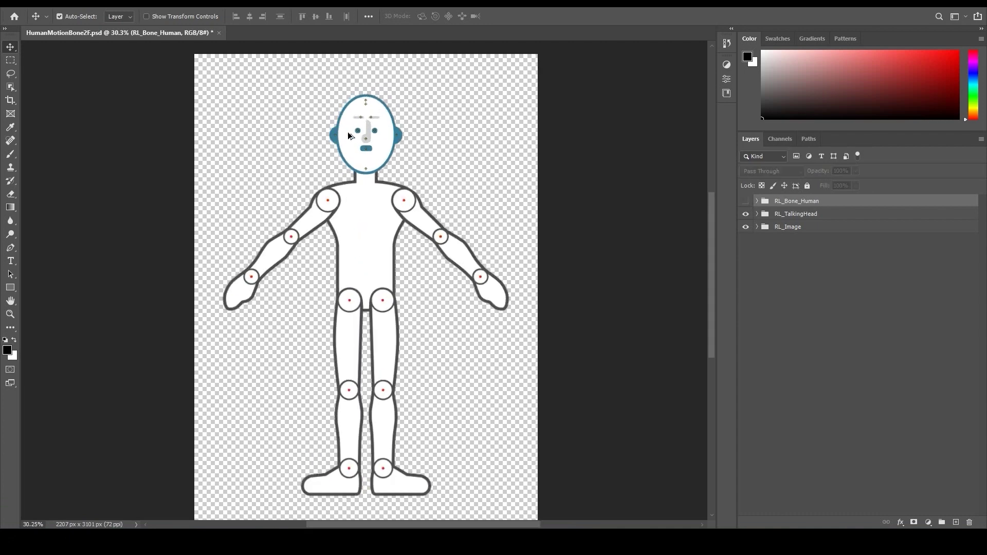
scroll(377, 112, up, 3)
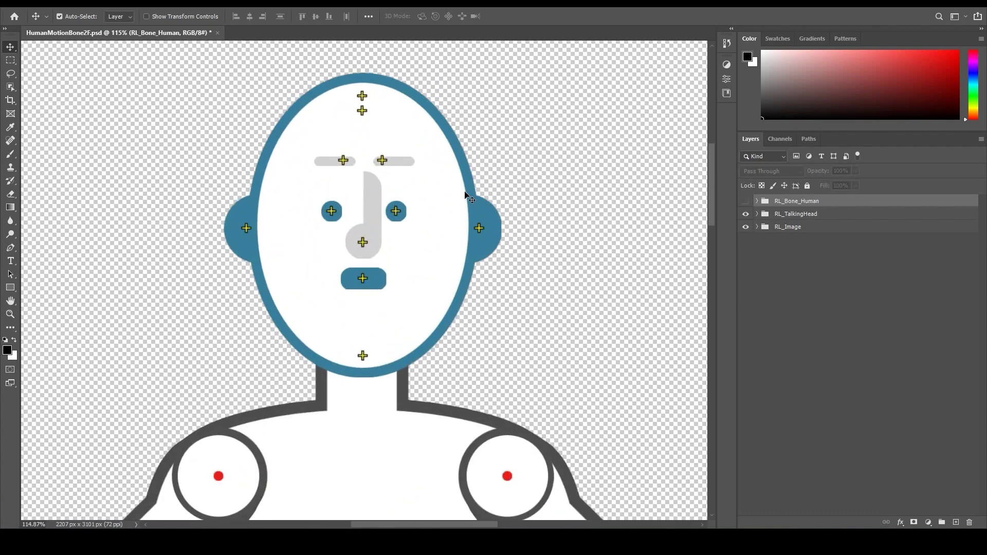
scroll(468, 204, up, 2)
click(746, 227)
click(758, 214)
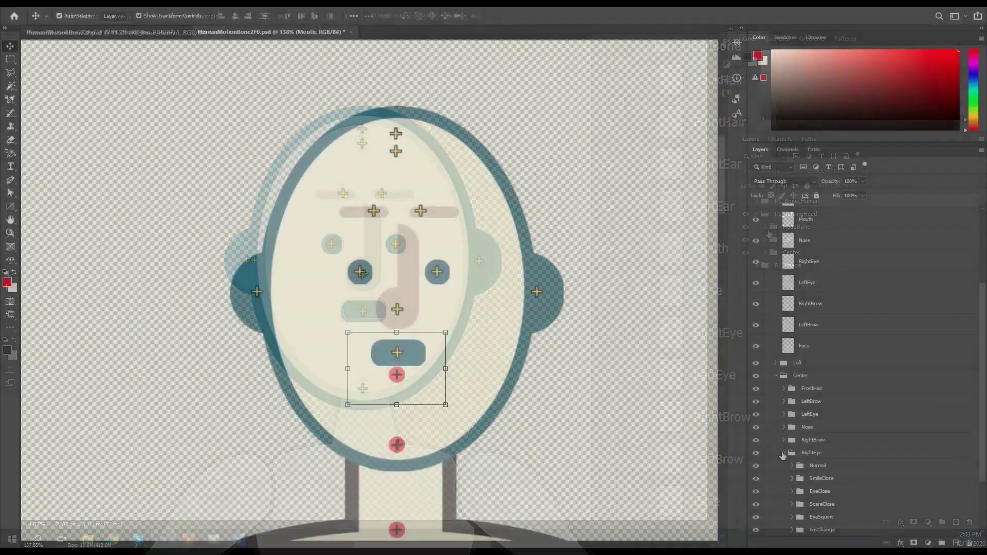
Step: In RightEye, show the SmileClose EyeWhite sprite, hide Normal, and expand EyeClose
scroll(909, 428, down, 3)
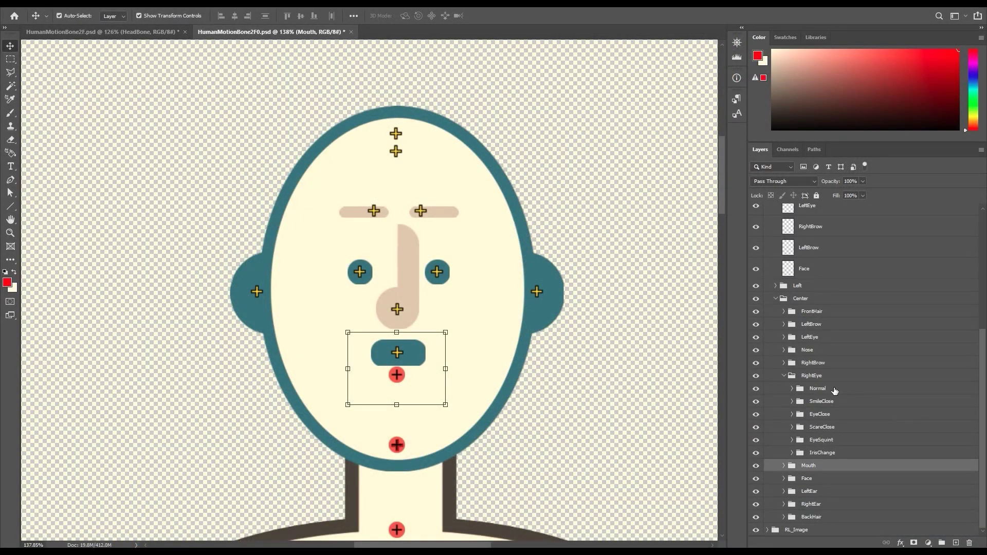
click(817, 377)
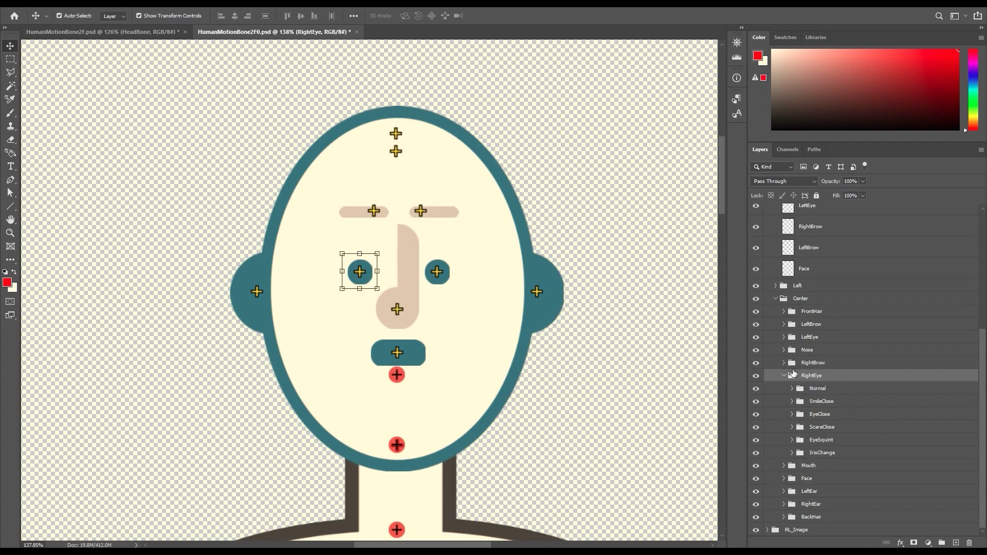
click(792, 401)
click(800, 427)
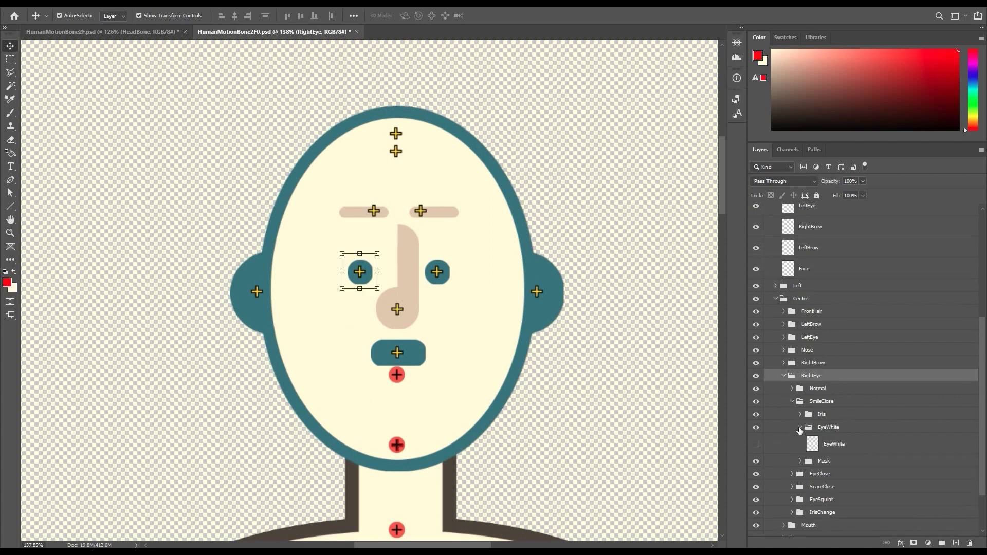
click(756, 446)
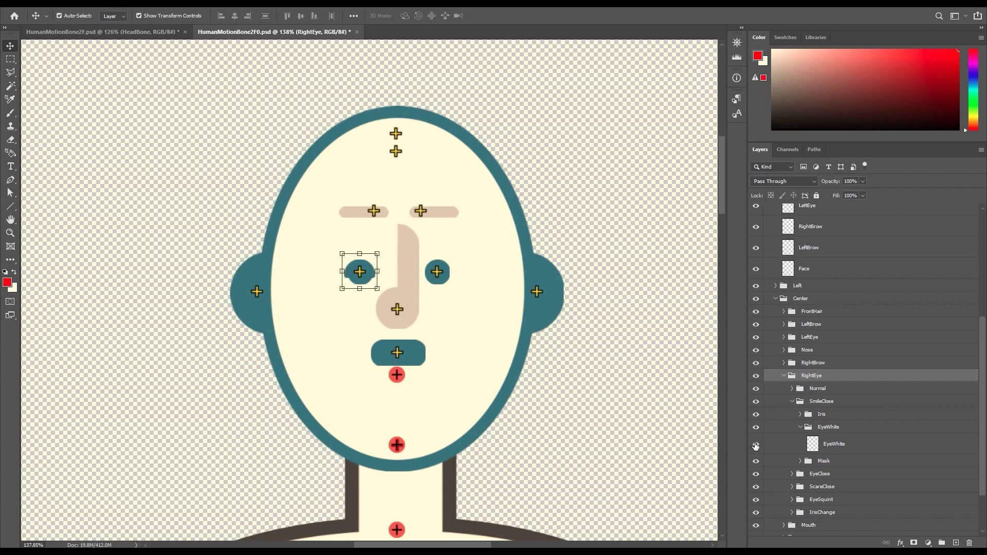
click(756, 389)
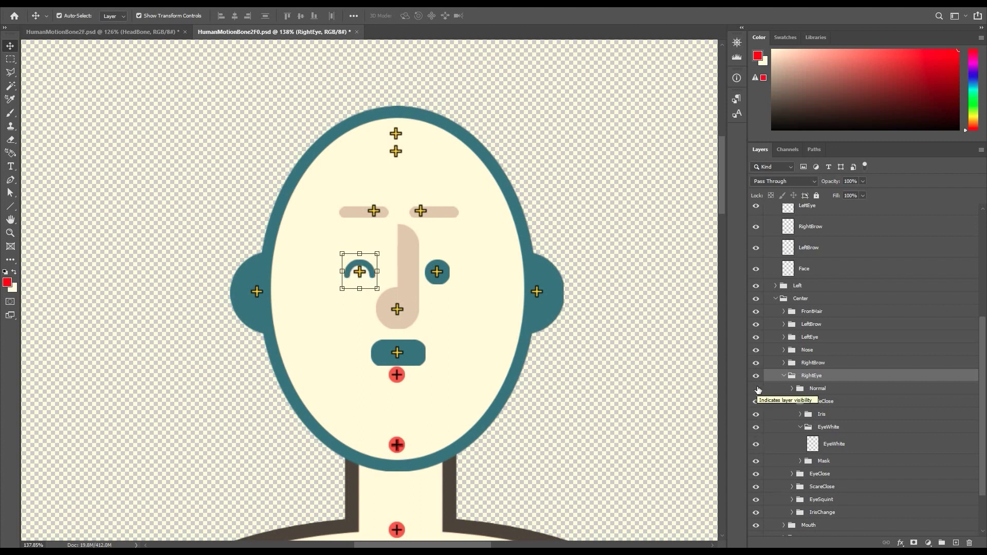
click(792, 474)
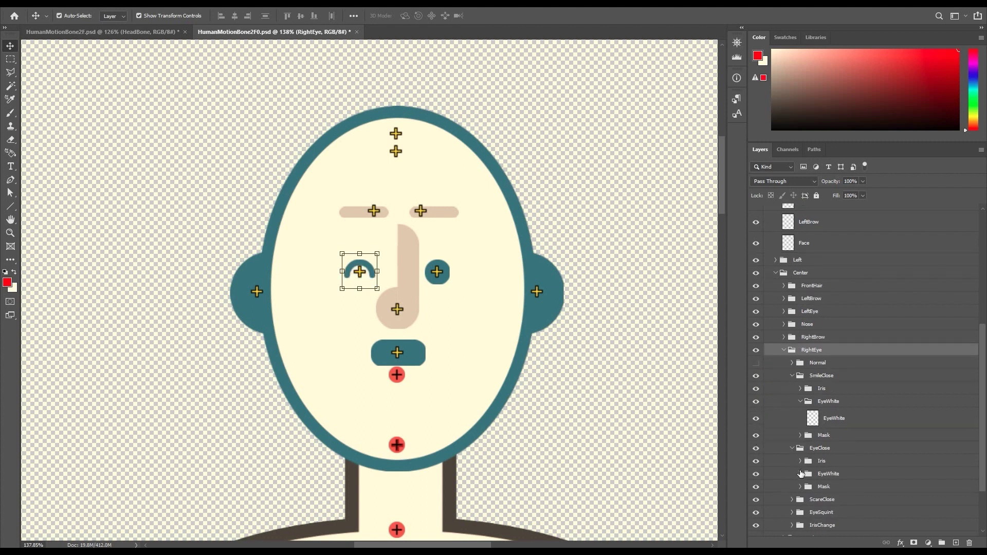
click(801, 474)
click(756, 376)
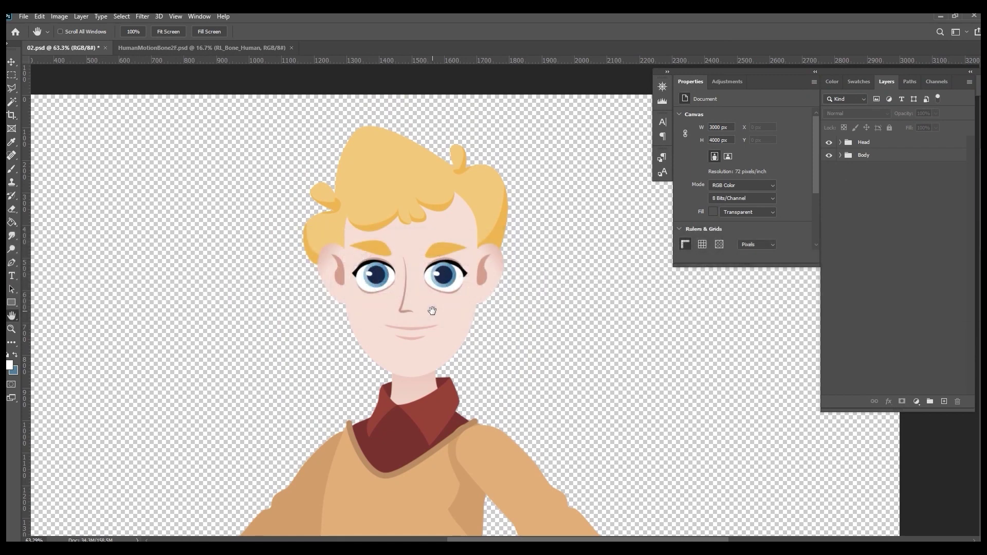
Step: Duplicate the blonde Head group from 02.psd into HumanMotionBone2F.psd
click(12, 62)
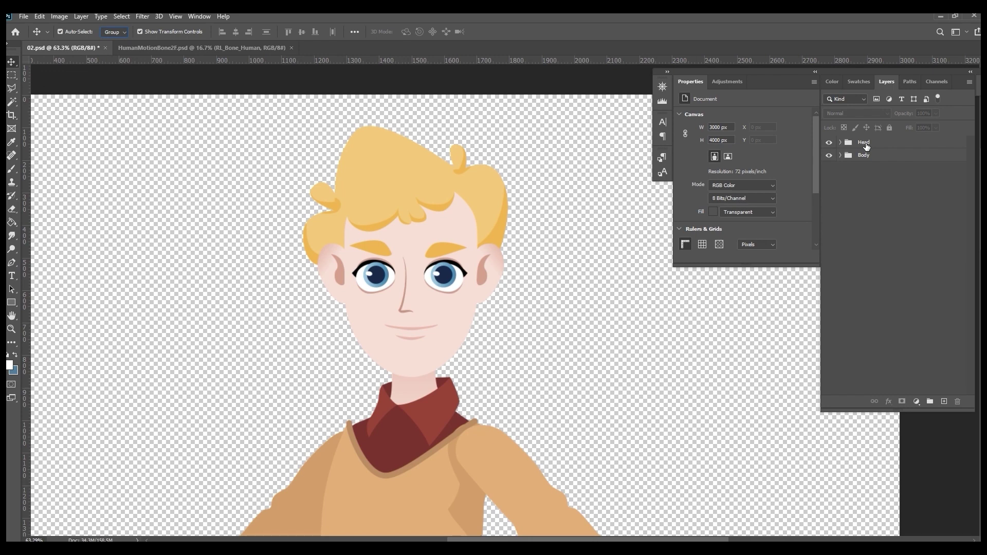
click(867, 147)
right_click(867, 146)
click(891, 175)
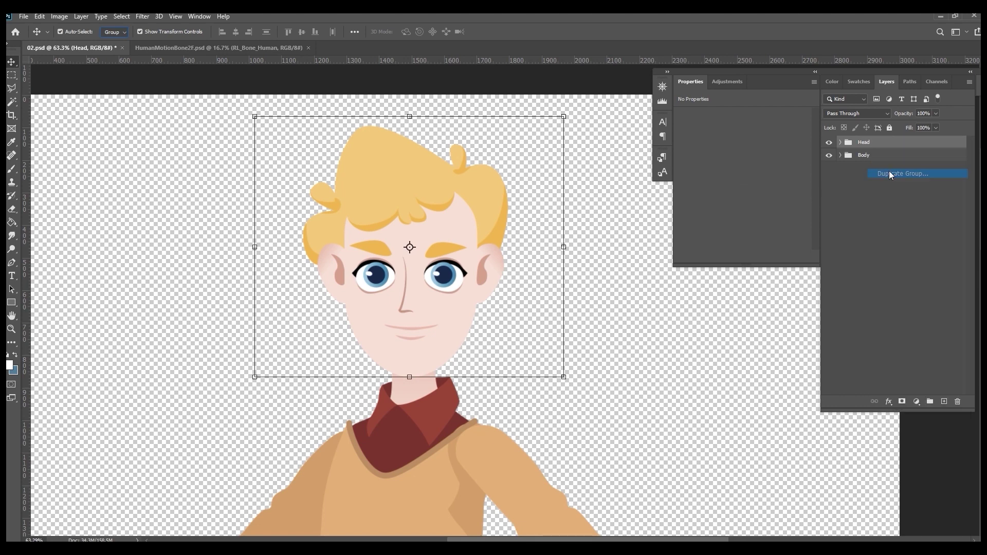
click(196, 265)
click(170, 291)
click(264, 226)
Step: Lower the copied Head's fill to 72% and align it over the dummy's oval head
click(238, 49)
drag(549, 150, 413, 323)
click(11, 62)
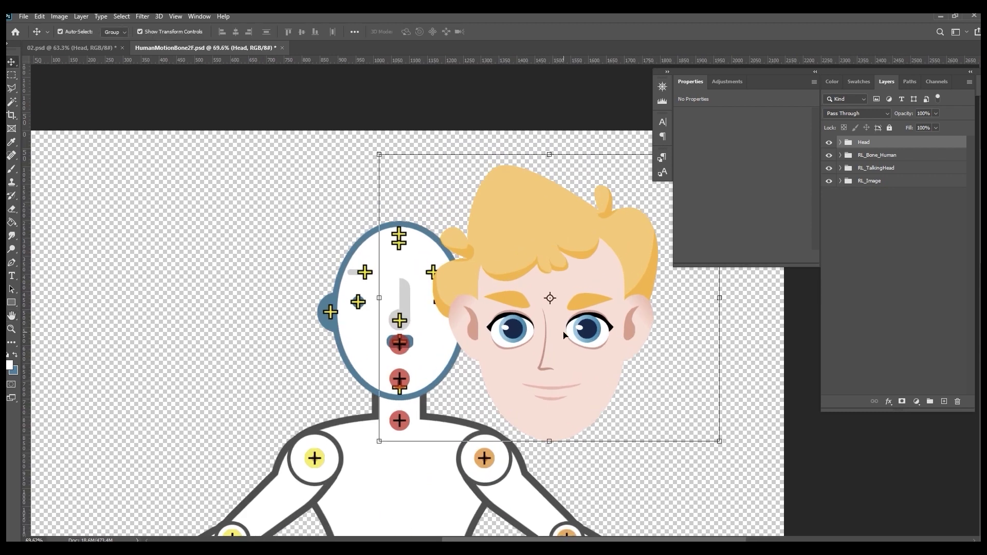
drag(593, 375, 439, 329)
click(936, 127)
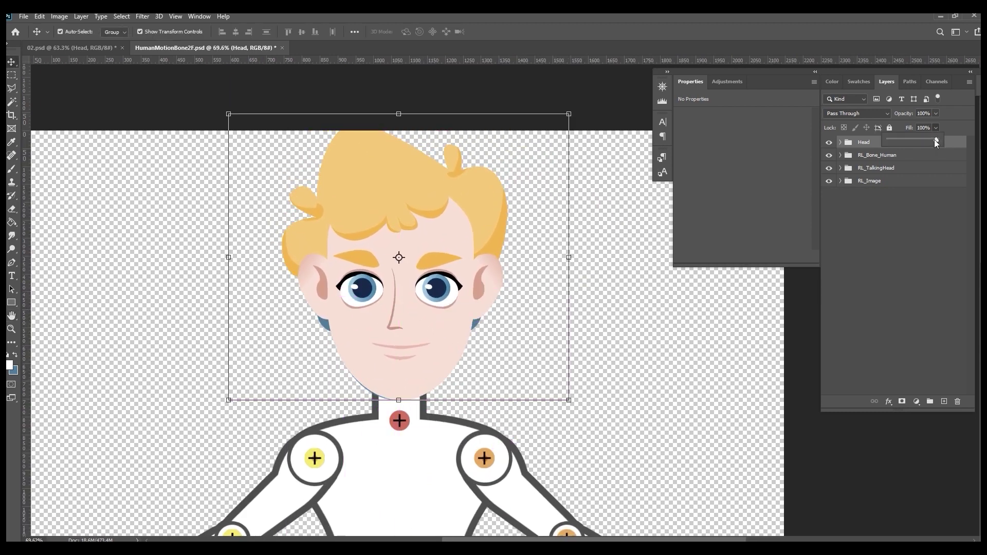
drag(928, 144, 916, 143)
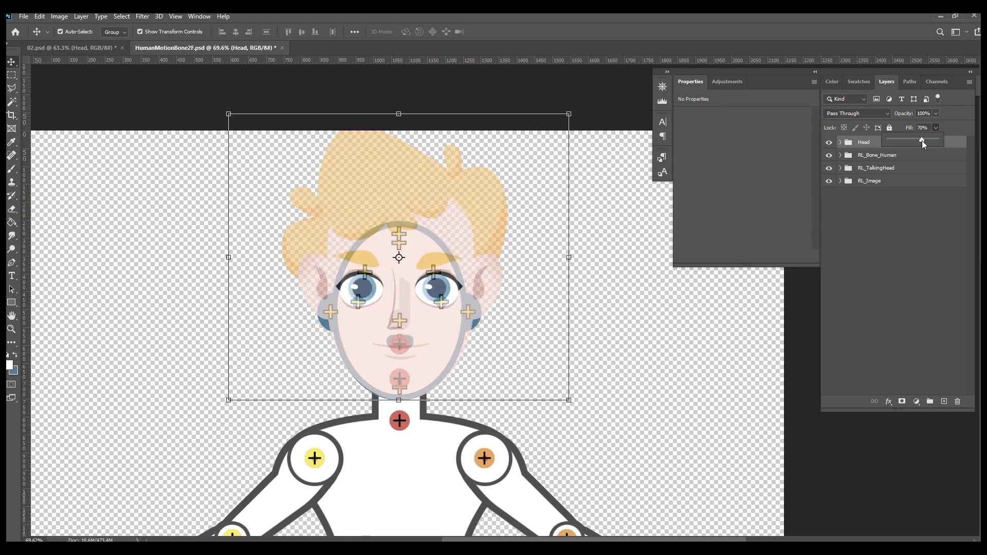
mouse_move(452, 340)
mouse_down()
mouse_move(470, 307)
mouse_move(452, 335)
mouse_up()
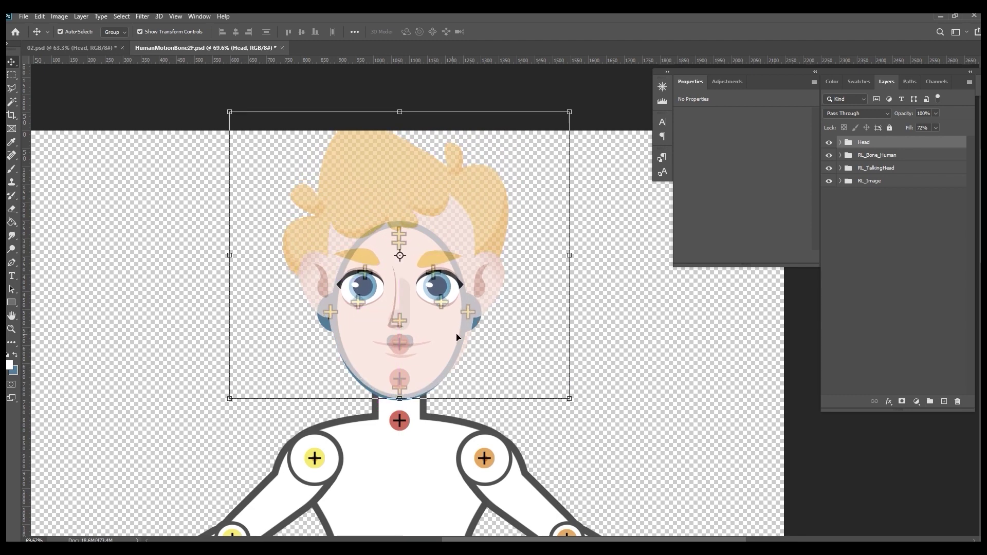
click(592, 362)
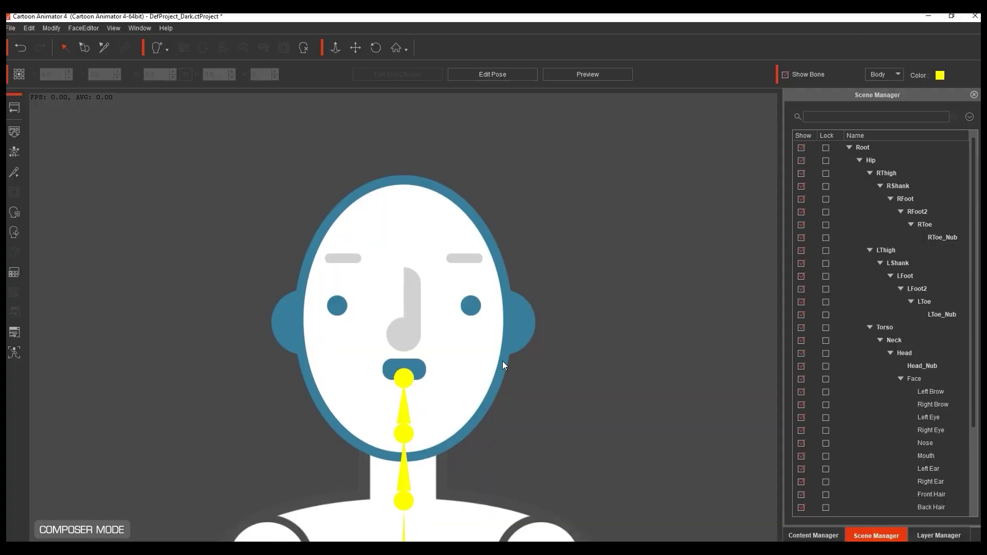
Step: Scale the template head to about 40 and relaunch the character in Photoshop
click(502, 361)
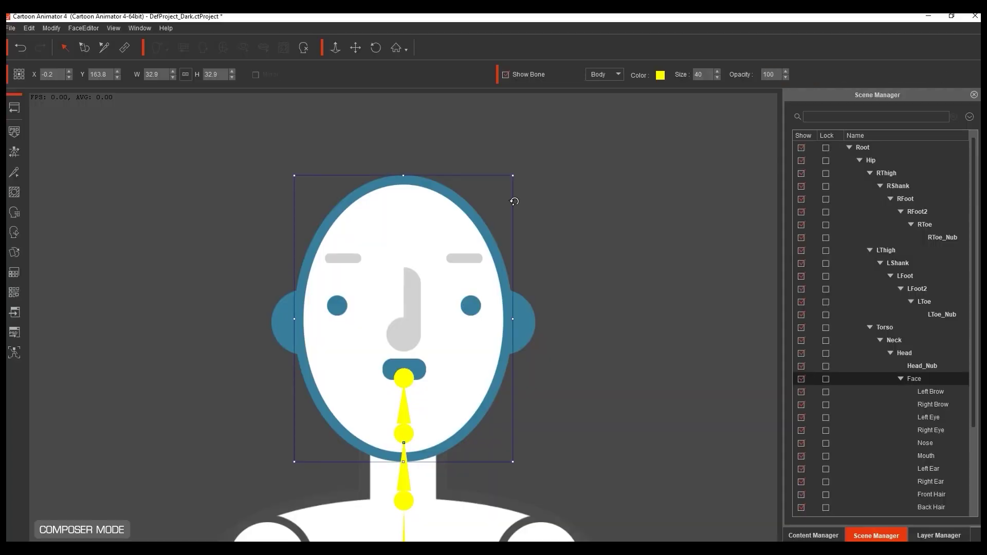
drag(512, 176, 553, 120)
drag(271, 288, 264, 288)
drag(544, 289, 525, 294)
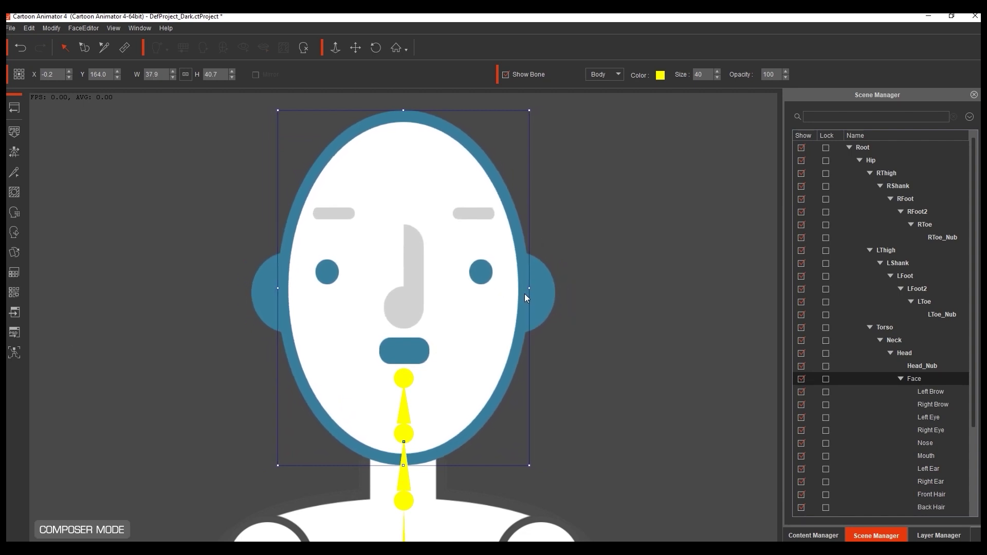
click(14, 333)
click(683, 362)
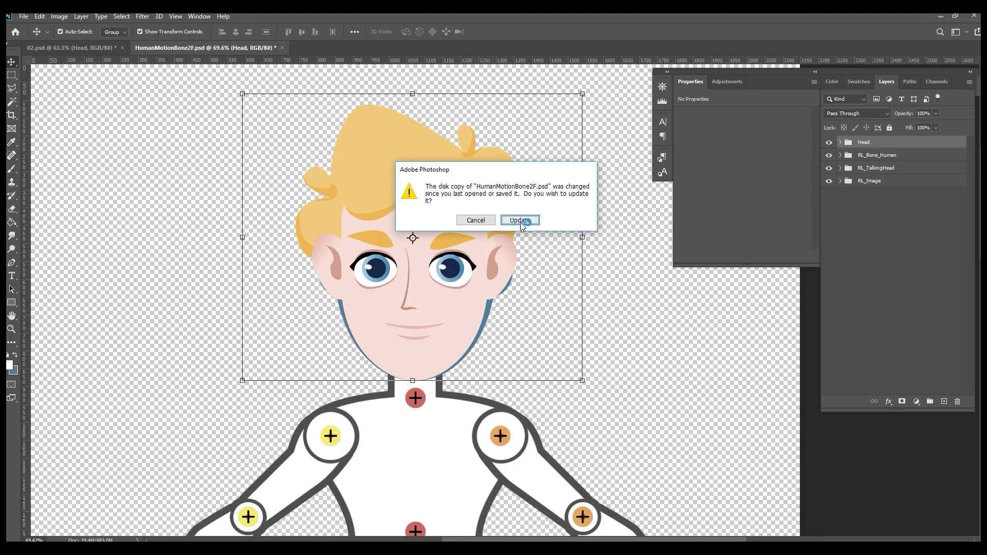
Step: Reload the updated file and duplicate the Head group from 02.psd into HumanMotionBone2F.psd
click(520, 220)
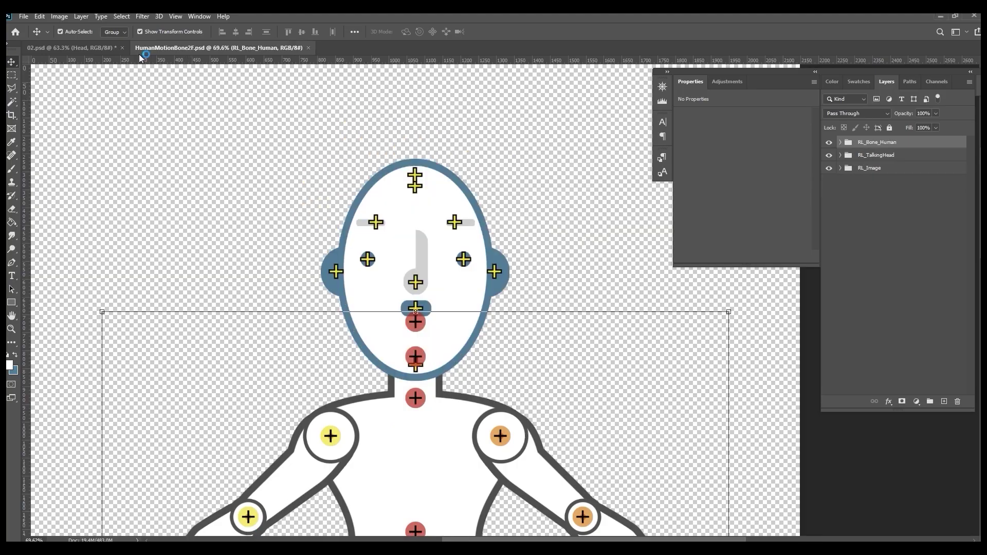
click(103, 48)
right_click(873, 147)
click(894, 185)
click(175, 262)
click(164, 280)
click(265, 227)
Step: Place the blonde head over the template head and move its group among the template layers
click(206, 48)
drag(600, 308, 445, 317)
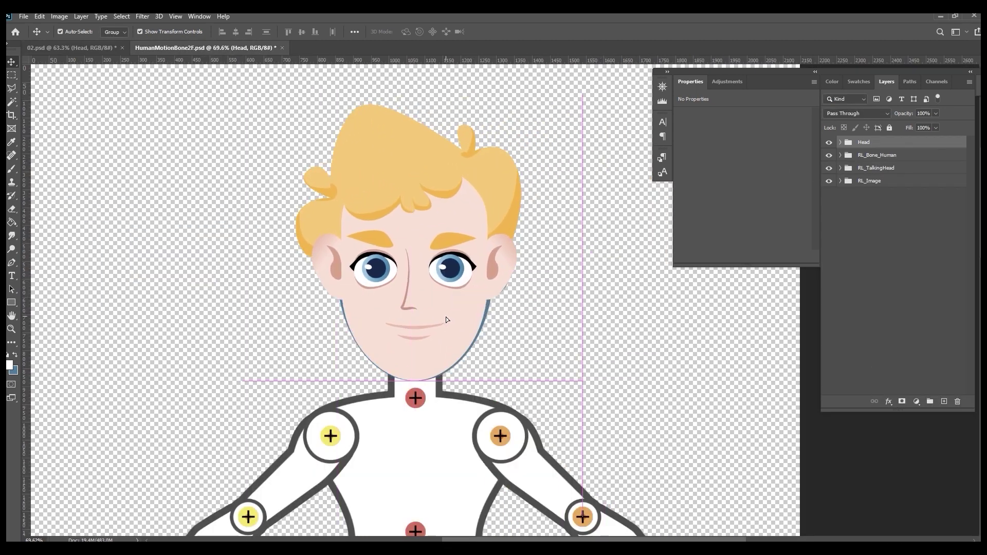
drag(936, 127, 909, 142)
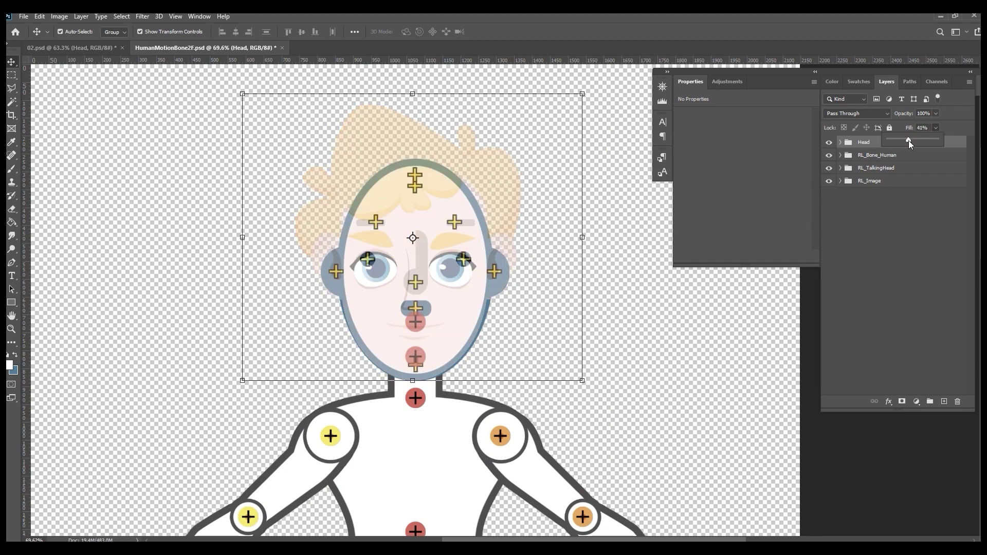
key(Escape)
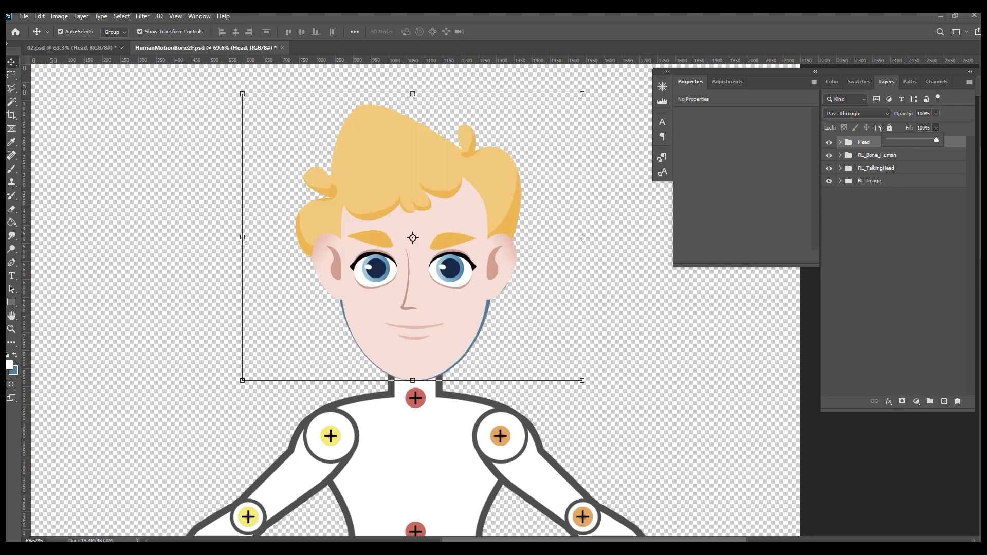
click(715, 341)
drag(901, 143, 883, 177)
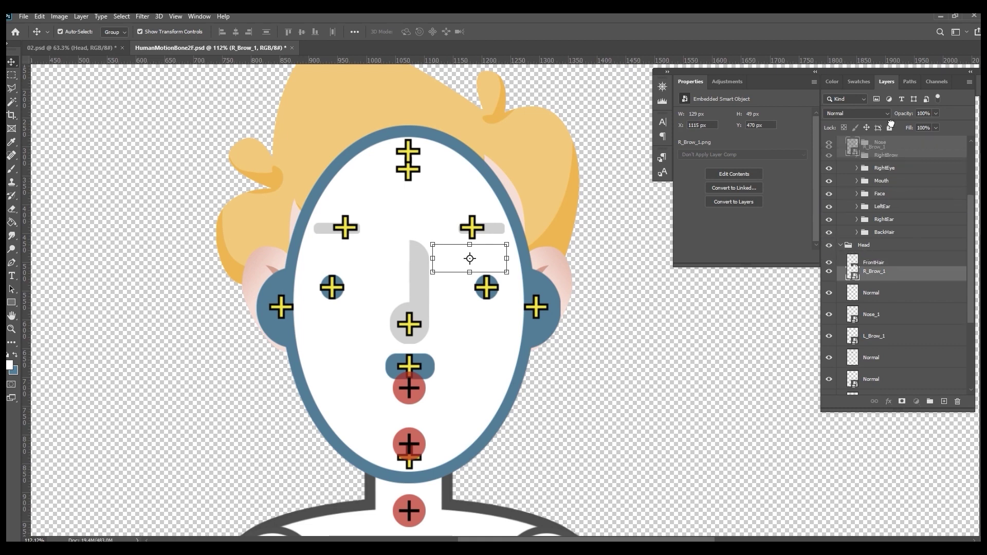
drag(897, 297, 887, 175)
Step: Move the L_Brow_1 and Nose_1 layers into their matching RL_TalkingHead groups
scroll(900, 304, down, 1)
click(902, 314)
drag(903, 314, 887, 156)
drag(897, 344, 899, 271)
drag(884, 383, 889, 242)
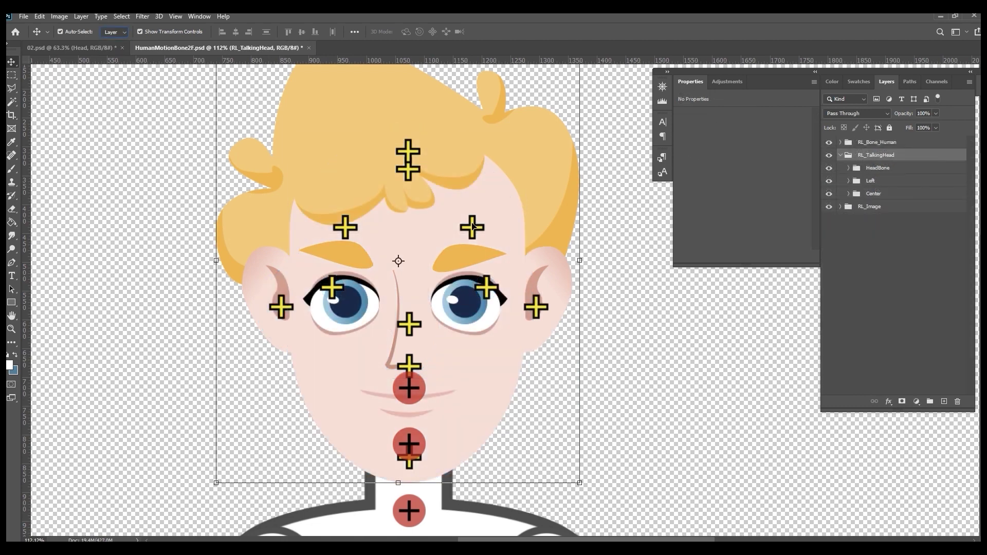
Step: Move the left and right brow and eye bone markers onto the blonde face's brows and eyes
click(472, 226)
shift+click(345, 229)
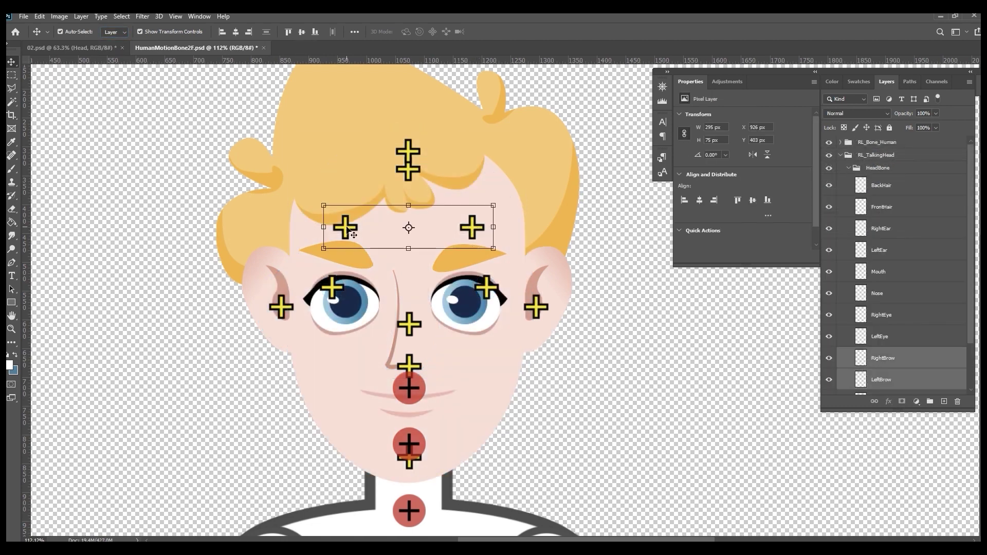
mouse_move(480, 229)
mouse_down()
mouse_move(481, 254)
mouse_move(458, 256)
mouse_up()
drag(350, 254, 357, 254)
click(331, 287)
shift+click(487, 286)
drag(486, 287, 487, 304)
drag(332, 303, 347, 303)
drag(486, 304, 465, 305)
Step: Lower the mouth marker onto the mouth, select the head bone marker, and start saving
click(414, 366)
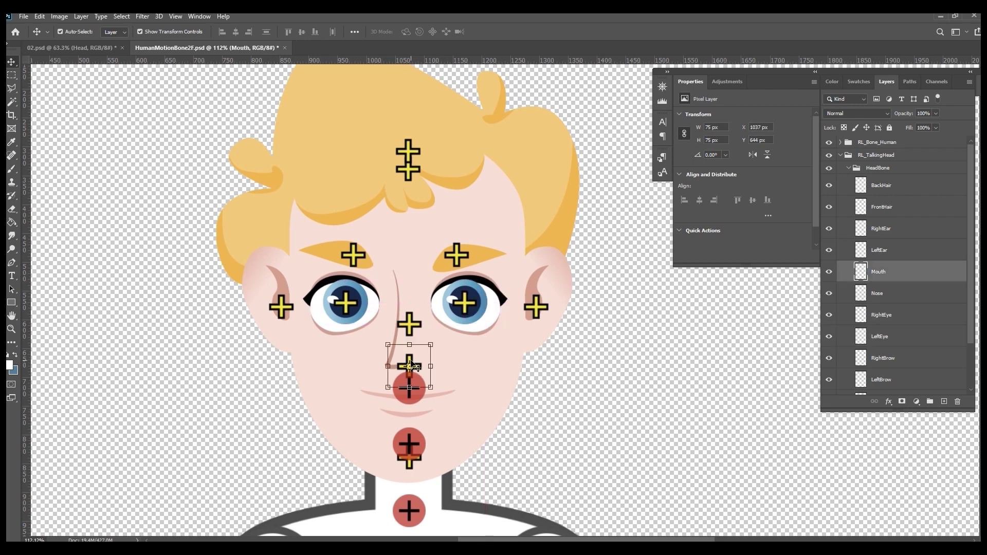
drag(419, 369, 416, 400)
scroll(415, 400, down, 2)
click(409, 424)
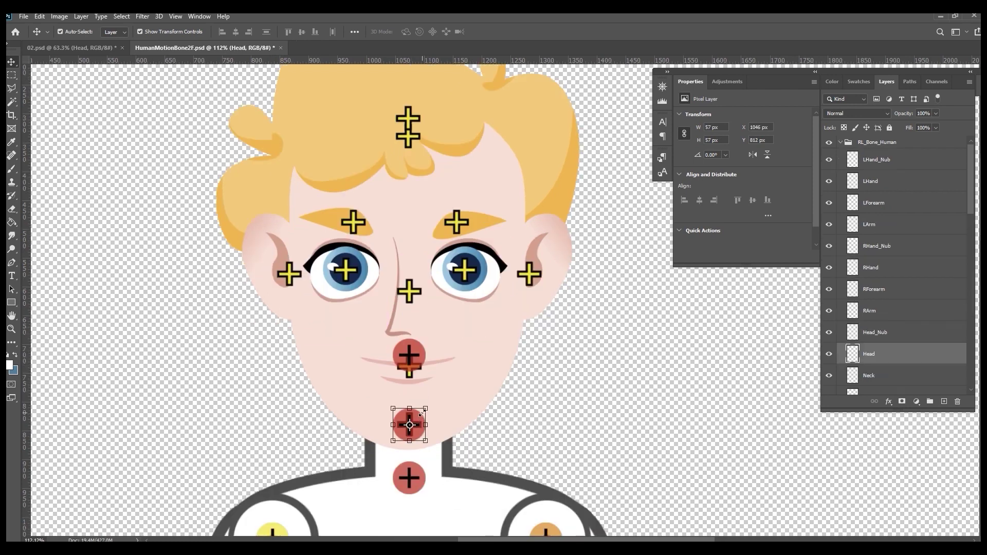
scroll(447, 422, down, 2)
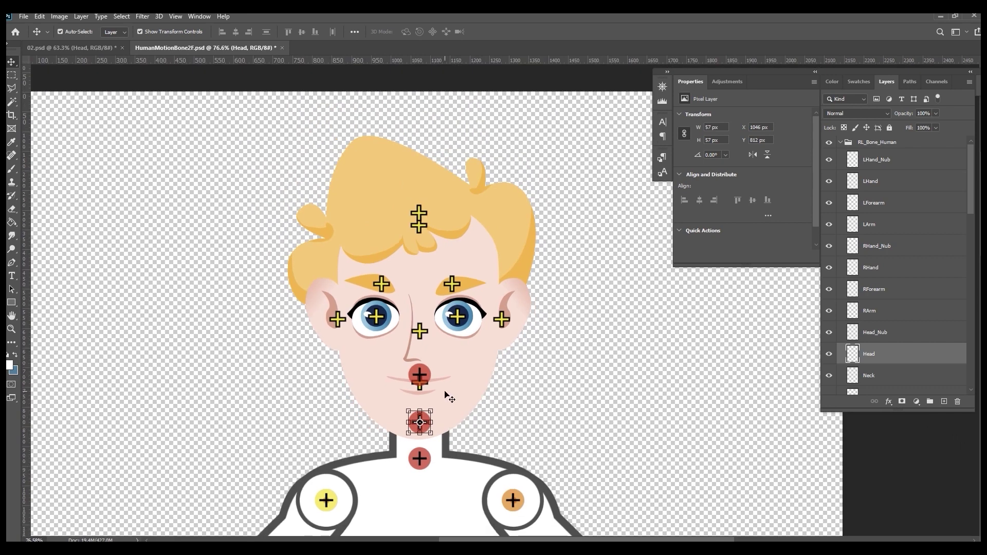
click(23, 16)
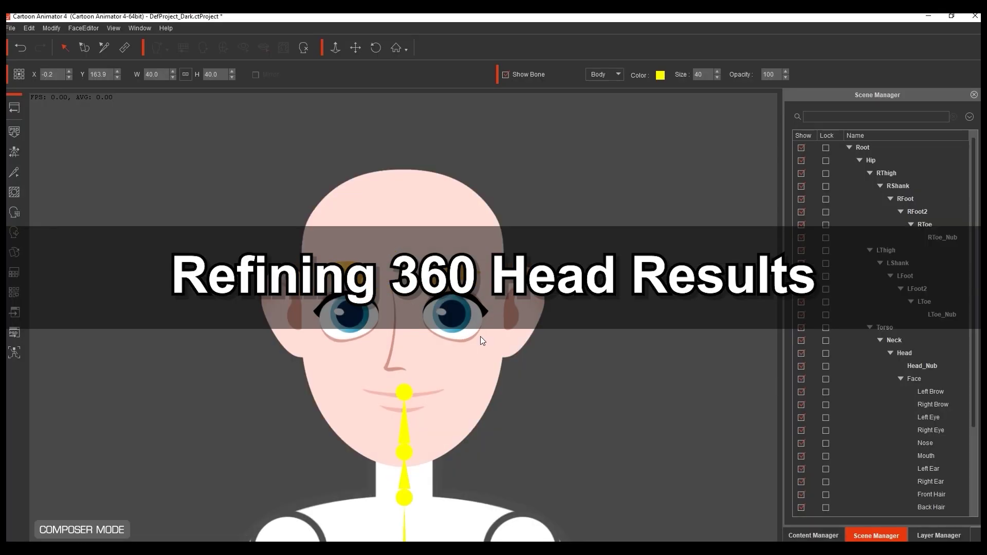
Step: Open 360 Head Creator, preview the head turning, then select the right-turn angle
click(480, 337)
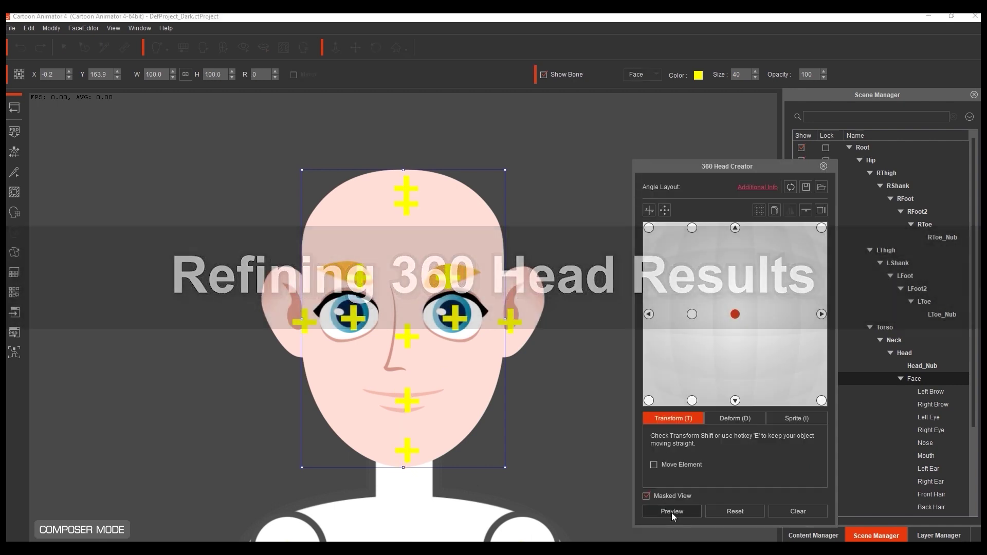
click(672, 512)
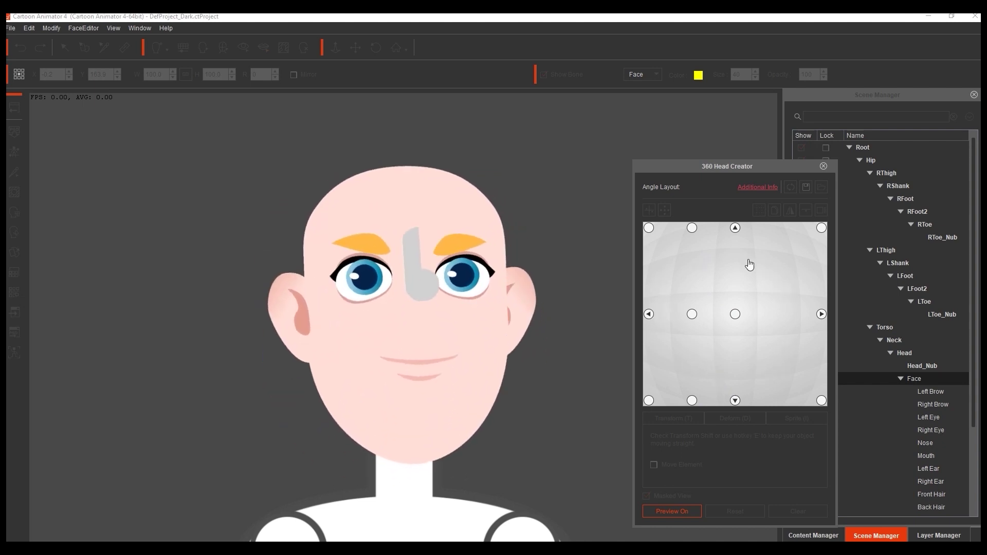
click(821, 314)
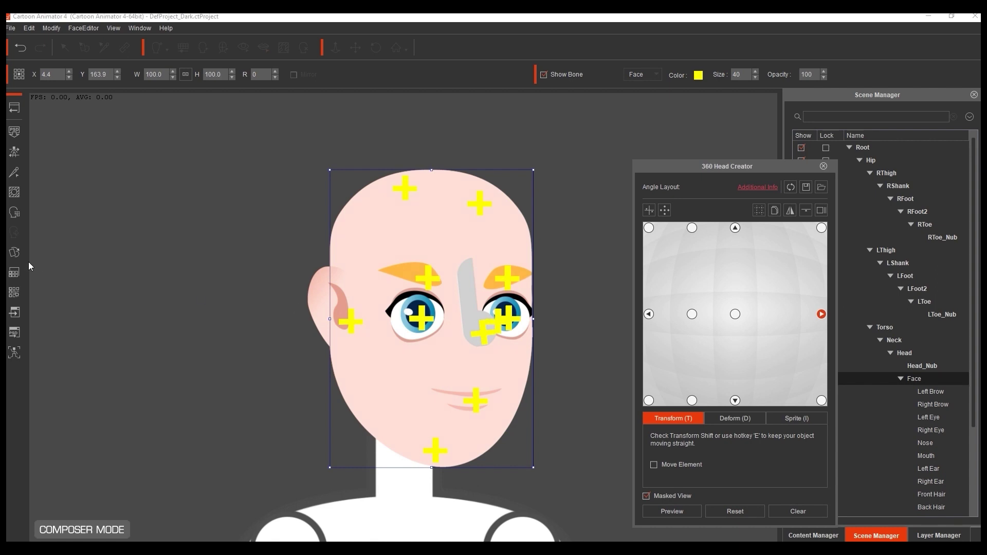
Step: Set the nose's Left-angle Normal sprite to the blonde nose, then return to 360 Head Creator
double_click(524, 325)
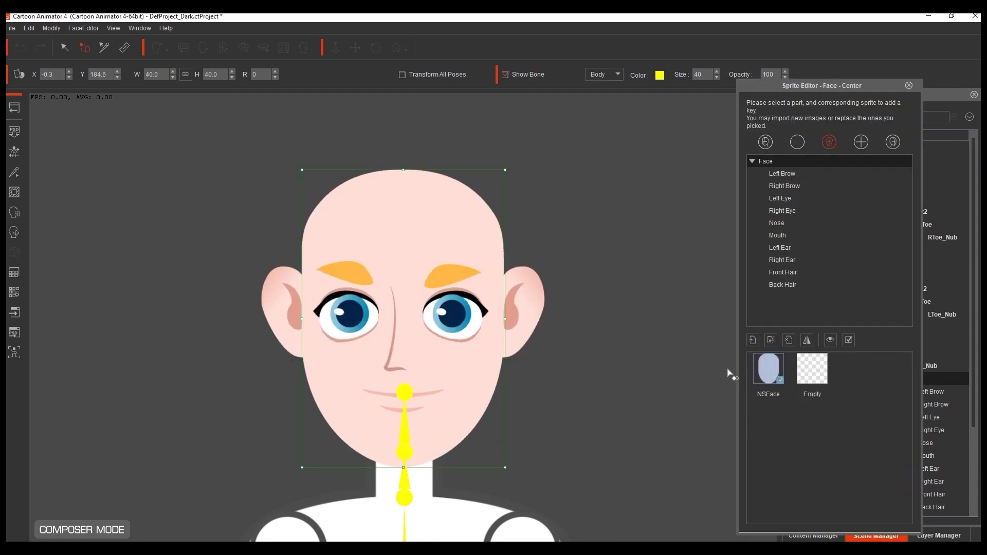
click(398, 349)
click(893, 142)
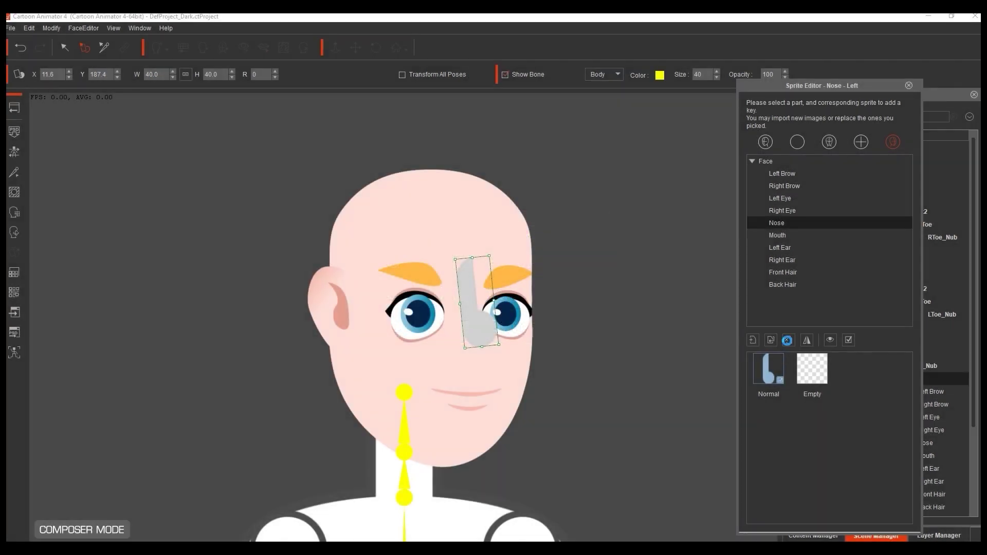
click(789, 339)
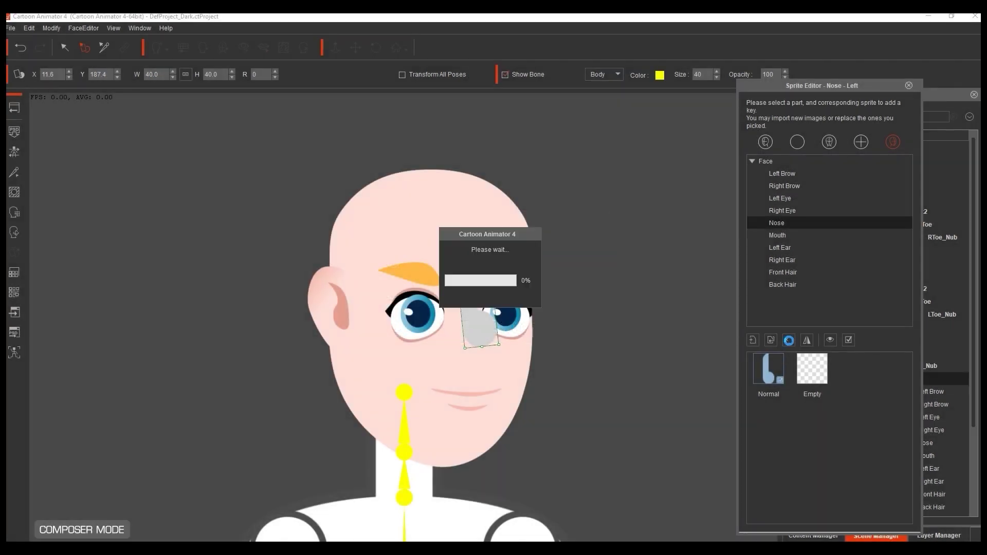
click(776, 361)
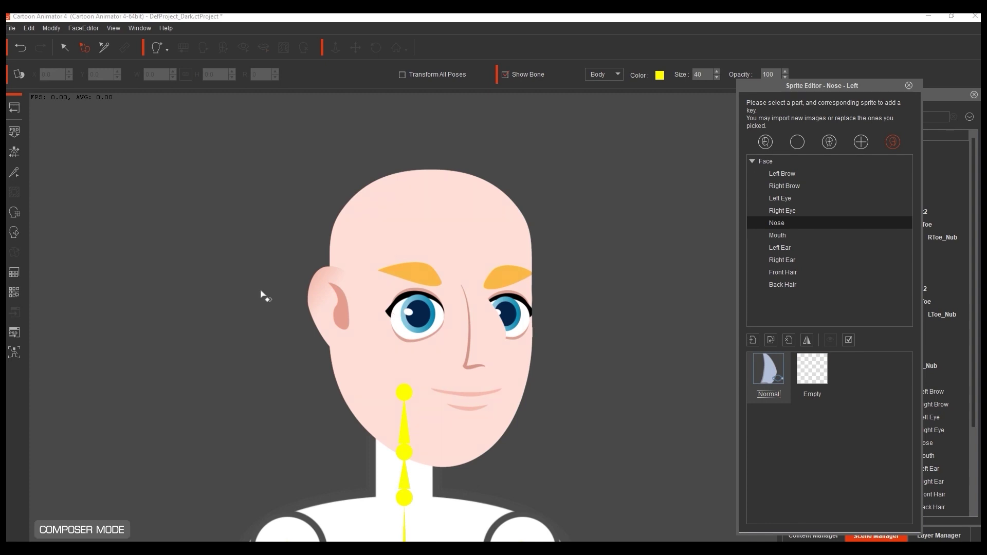
click(14, 233)
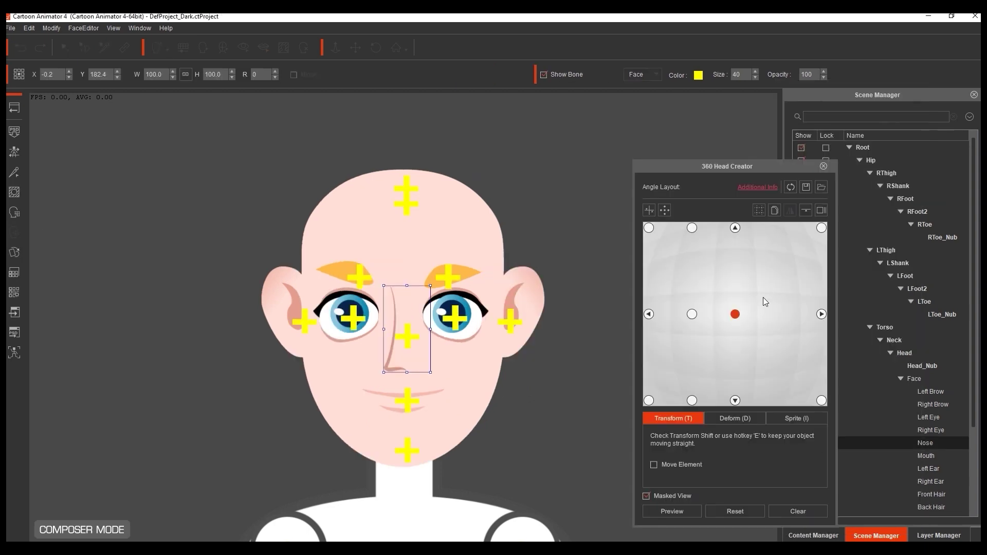
Step: Mirror the nose sprite for the head's right-facing angle
click(822, 314)
click(801, 419)
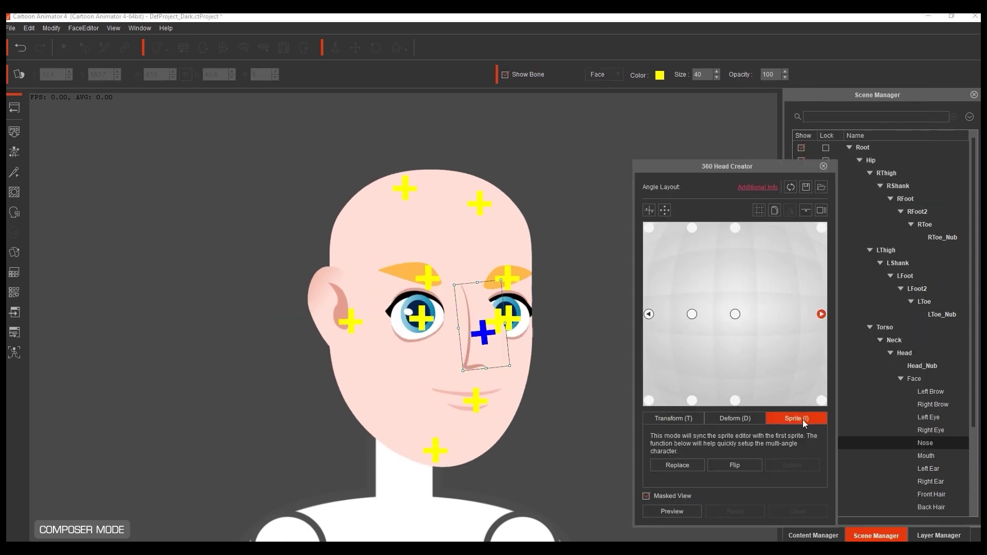
click(746, 463)
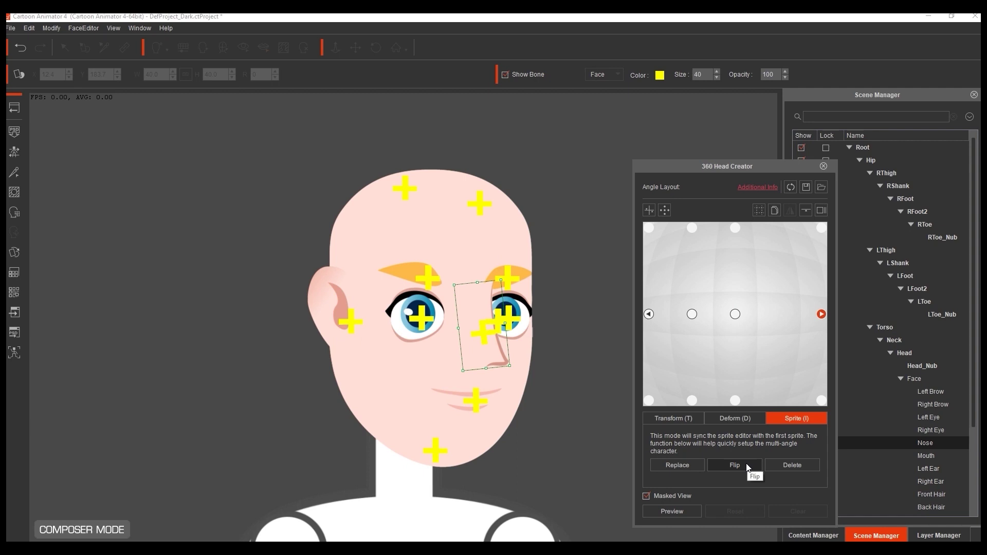
Step: Preview the corrected head turn, then return to the right-facing angle to reposition facial parts
click(672, 511)
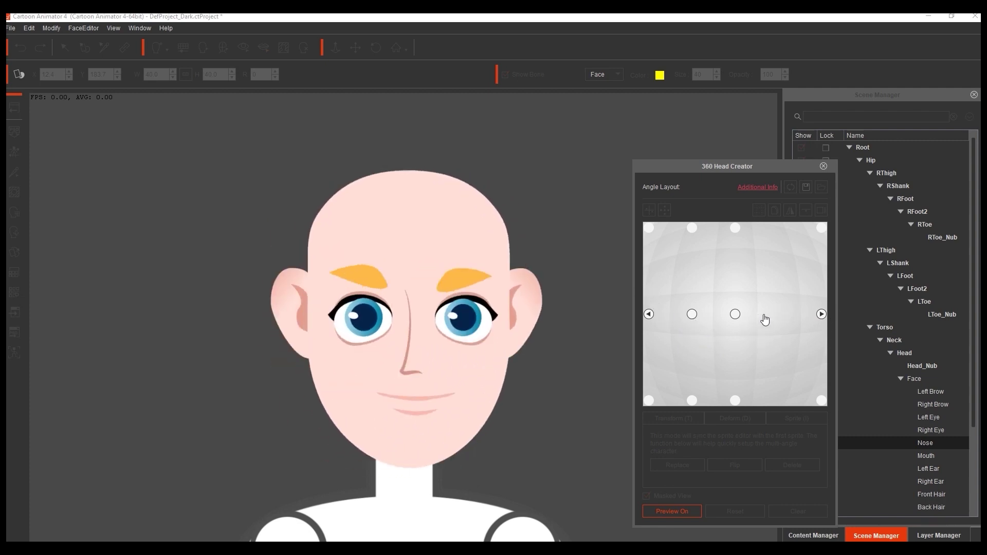
click(821, 314)
click(689, 420)
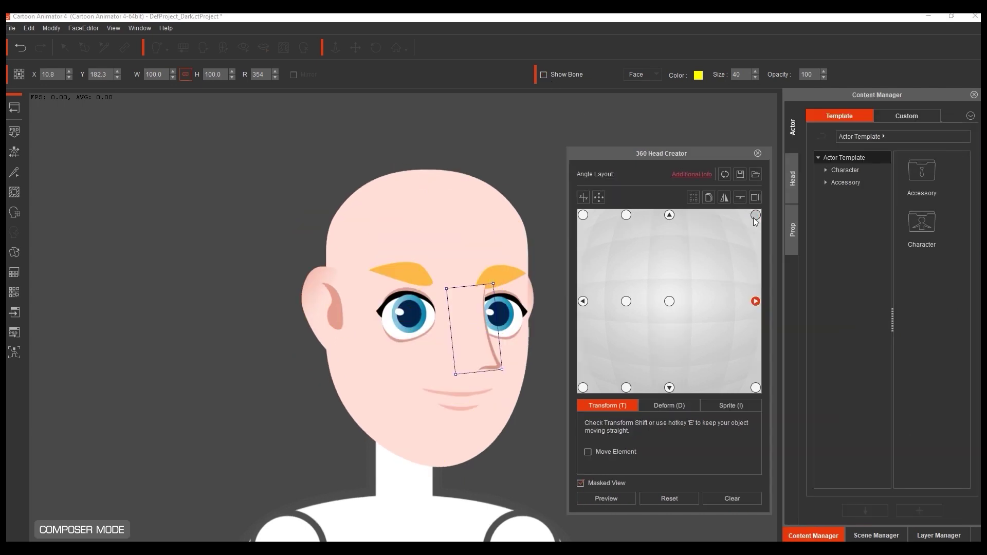
Step: Adjust the nose and brows across the right, centre, left and top-left head angles
click(756, 216)
click(755, 302)
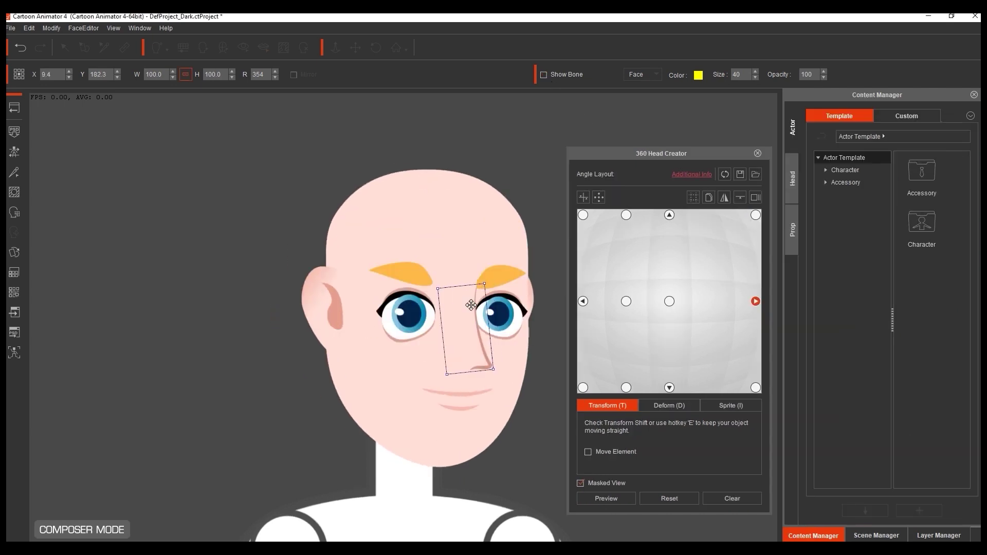
click(755, 387)
click(669, 215)
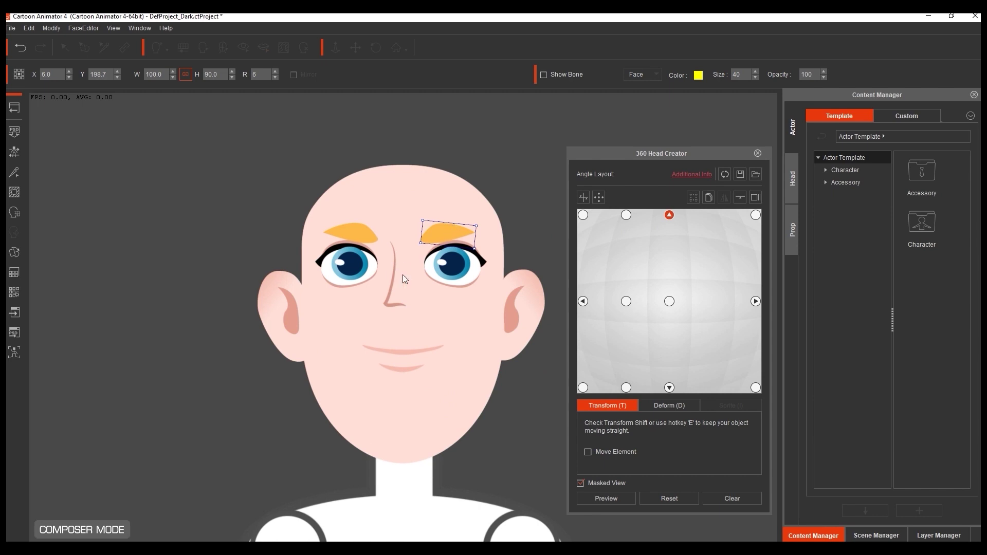
click(668, 302)
click(669, 387)
click(626, 215)
click(626, 301)
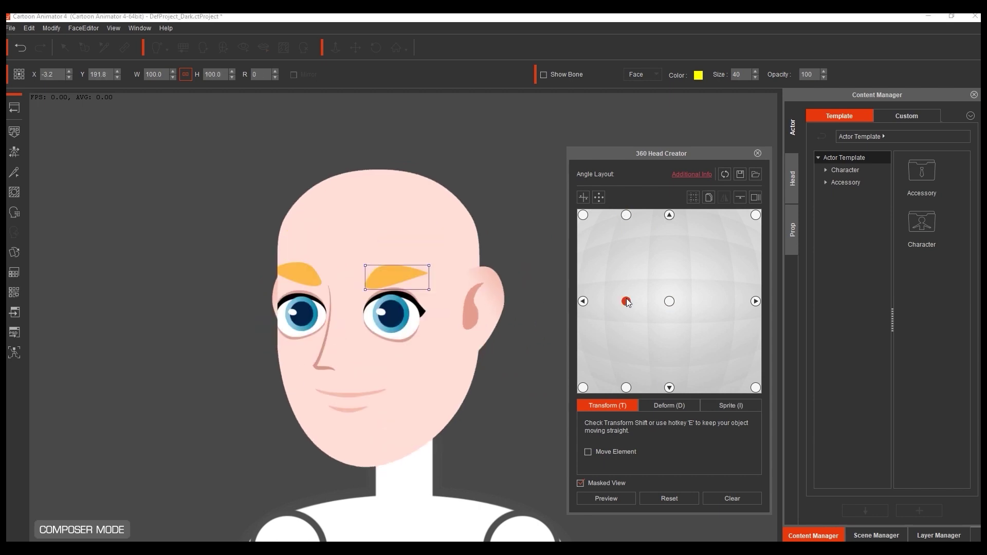
click(626, 387)
click(583, 215)
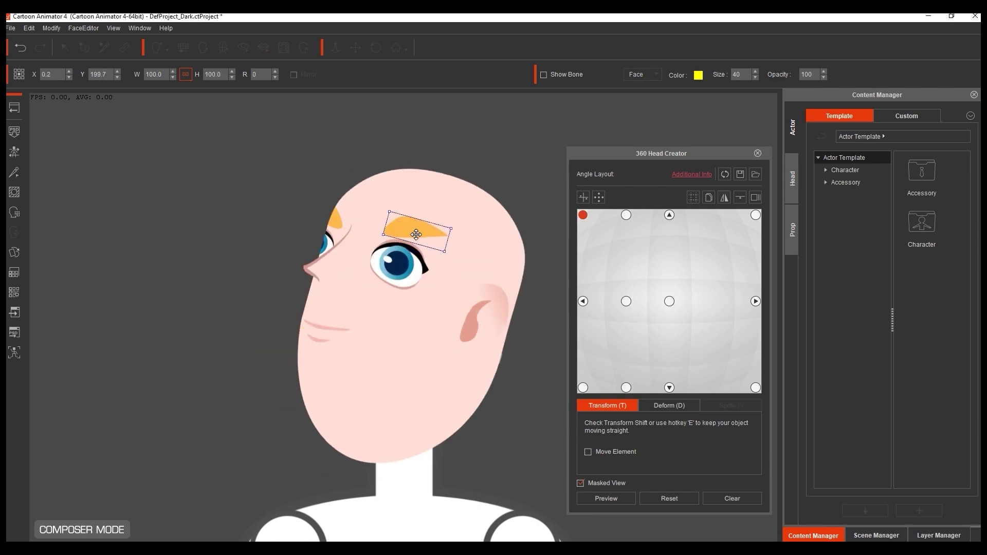
Step: Preview the head turning in every direction, then select the Back Hair part
click(607, 498)
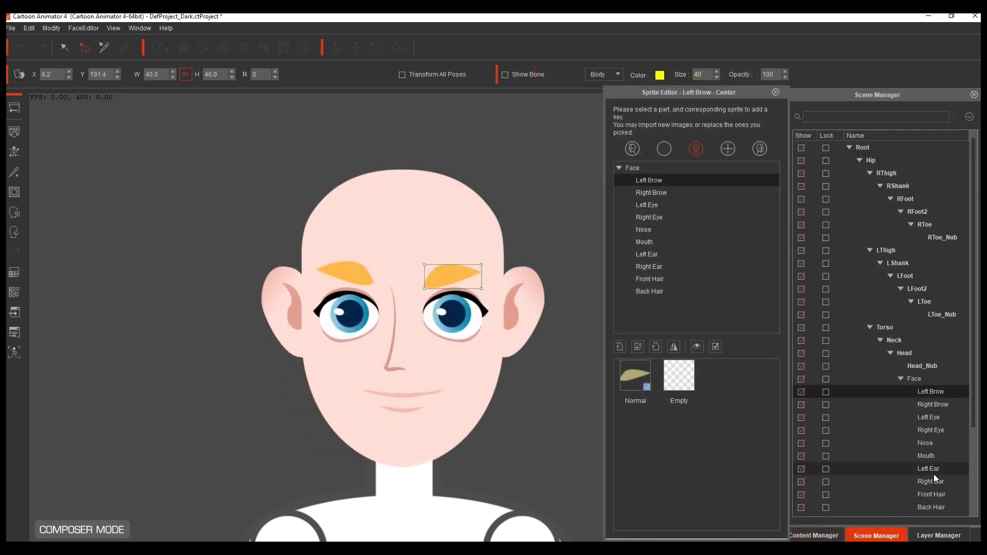
scroll(934, 473, down, 3)
click(933, 470)
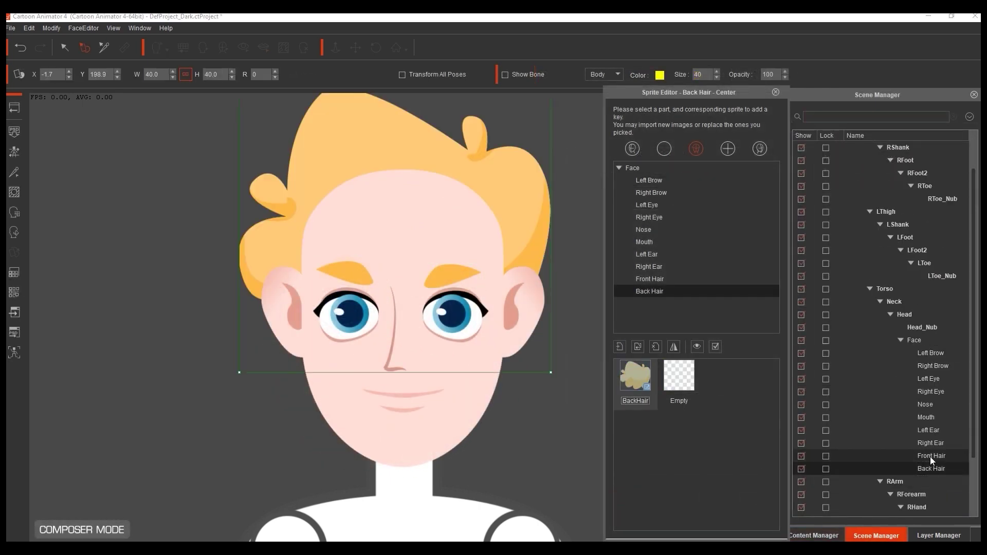
Step: Fit the FrontHair sprite for the looking-down angle, then close 360 Head Creator and show Layer Manager
click(930, 457)
click(637, 377)
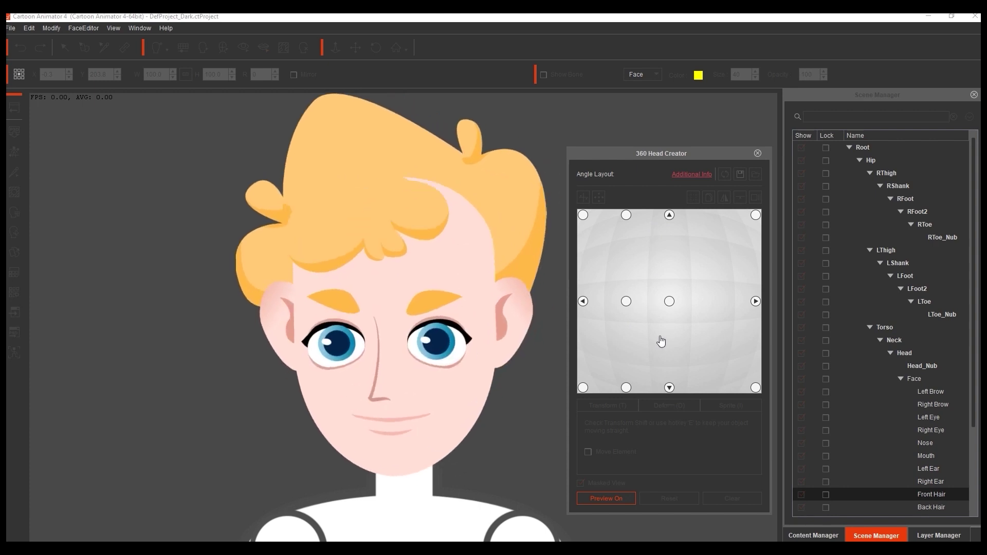
click(669, 387)
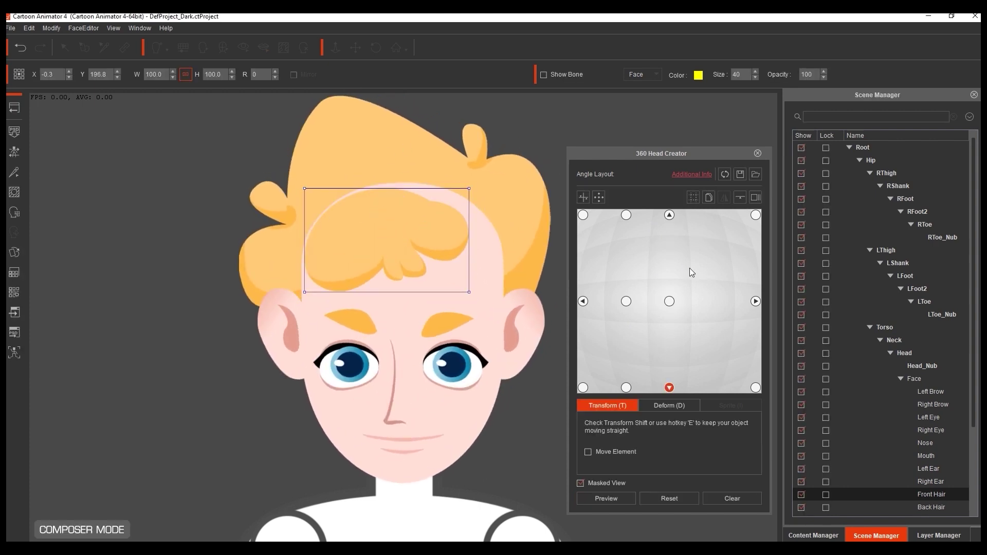
click(757, 154)
click(938, 535)
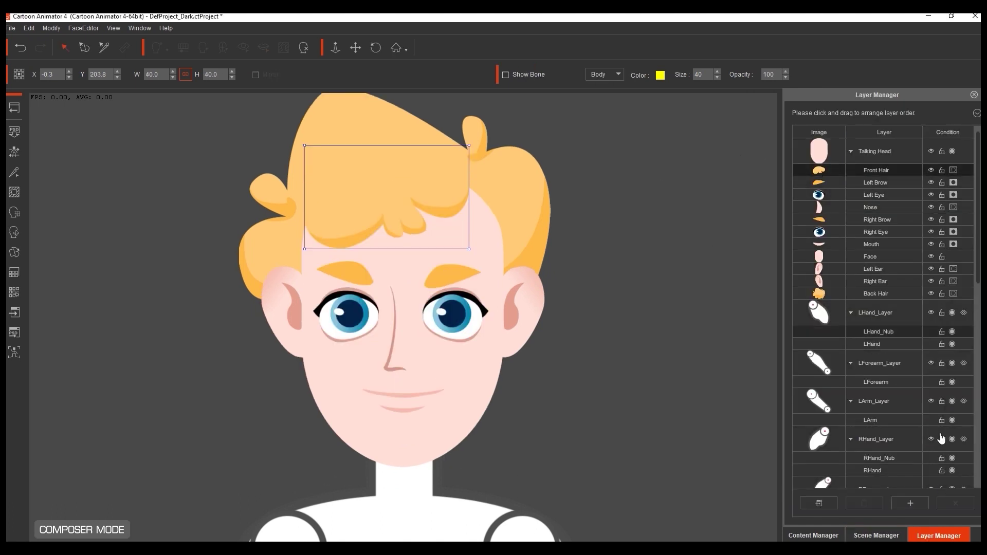
Step: Add FrontHair_2.png as a head layer, resize it to 40 and move it into place
click(910, 502)
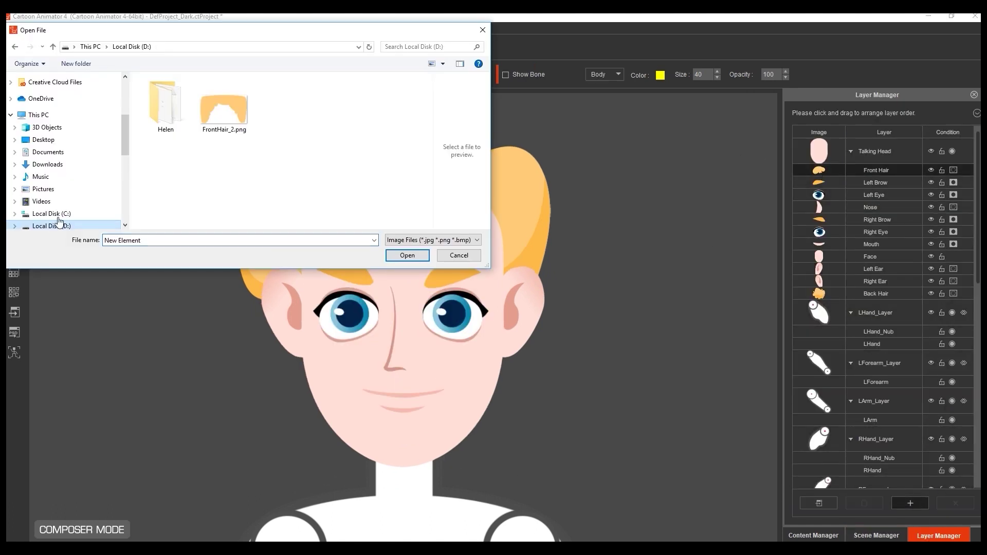
double_click(219, 111)
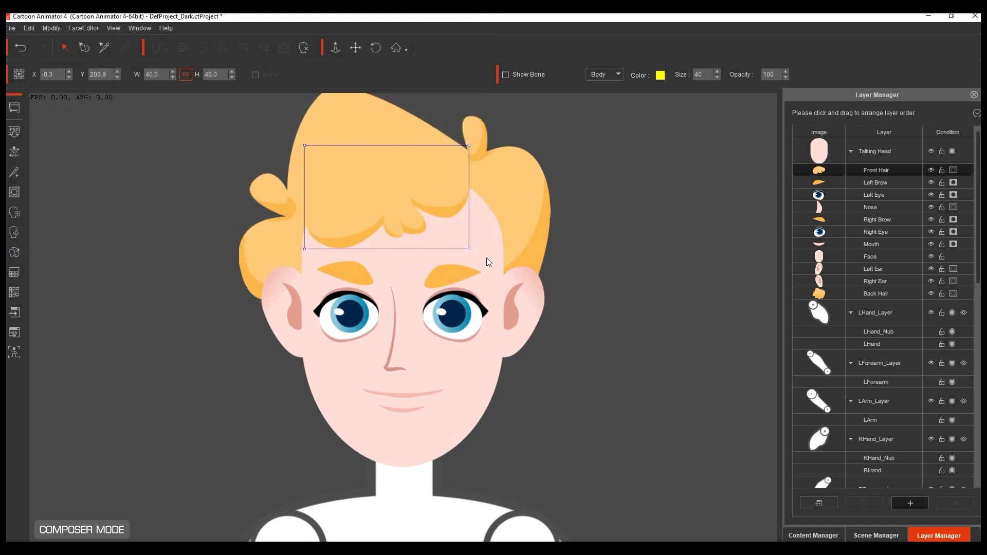
click(14, 240)
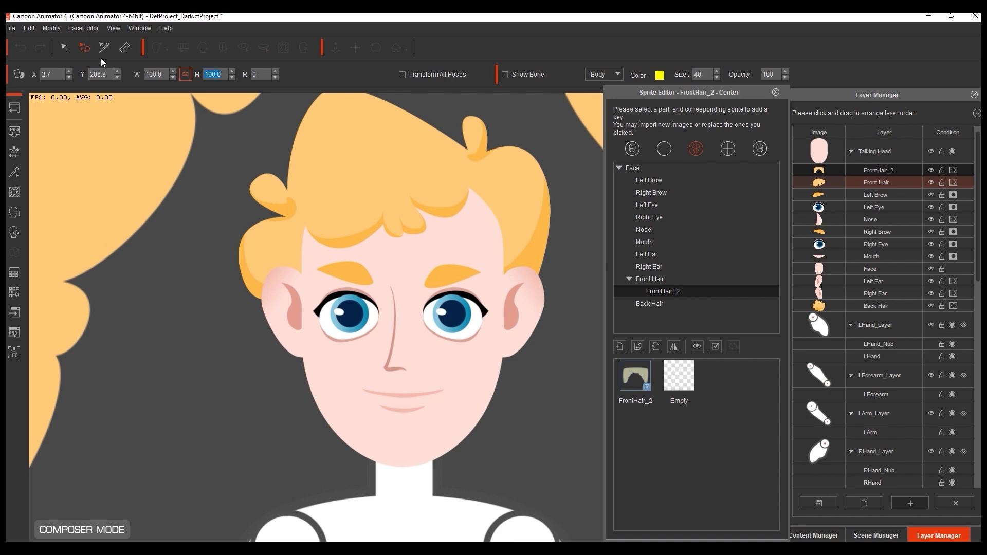
key(Return)
drag(568, 158, 547, 204)
click(775, 92)
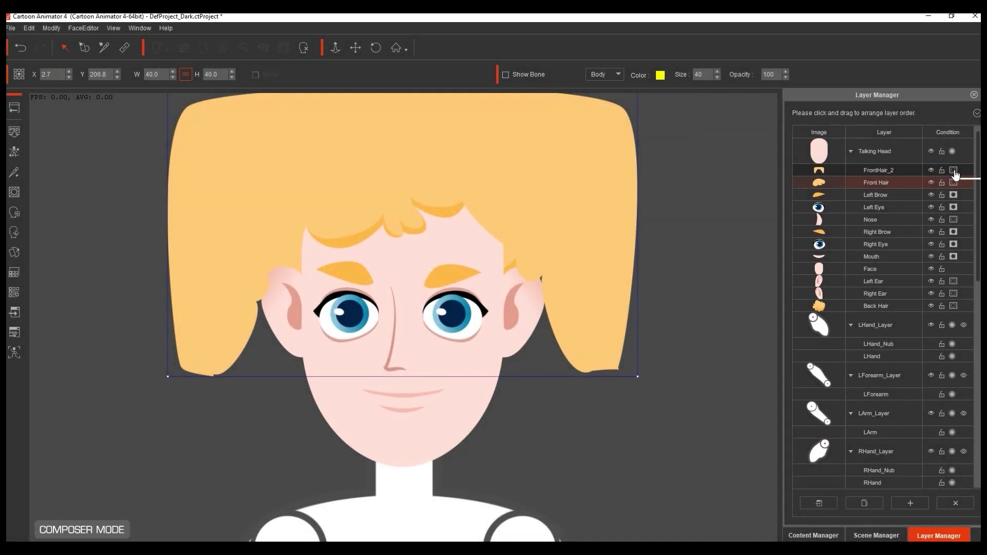
Step: Hide FrontHair_2 for the current angle and move it lower in the layer order for upper-right and front angles
click(954, 172)
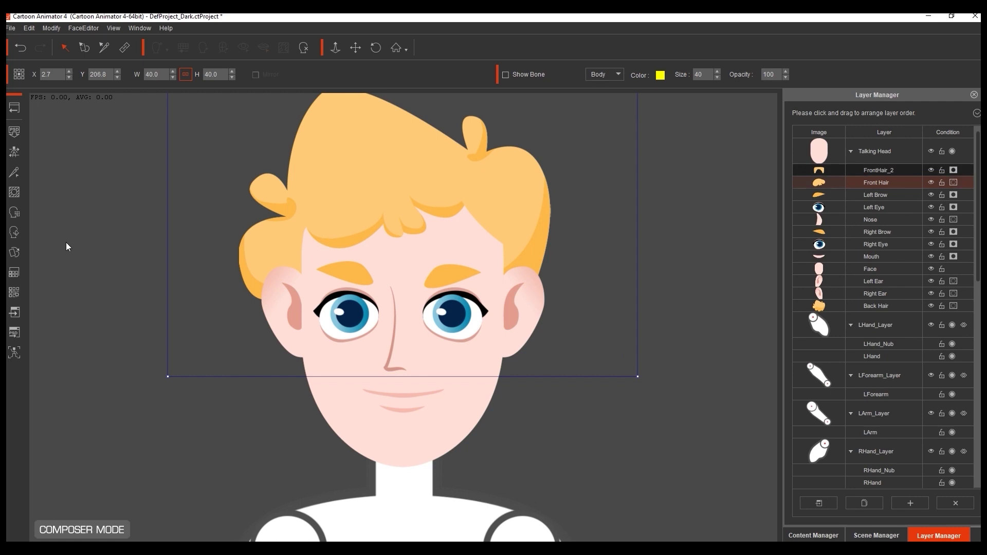
click(15, 233)
click(770, 207)
drag(819, 170, 821, 269)
click(770, 293)
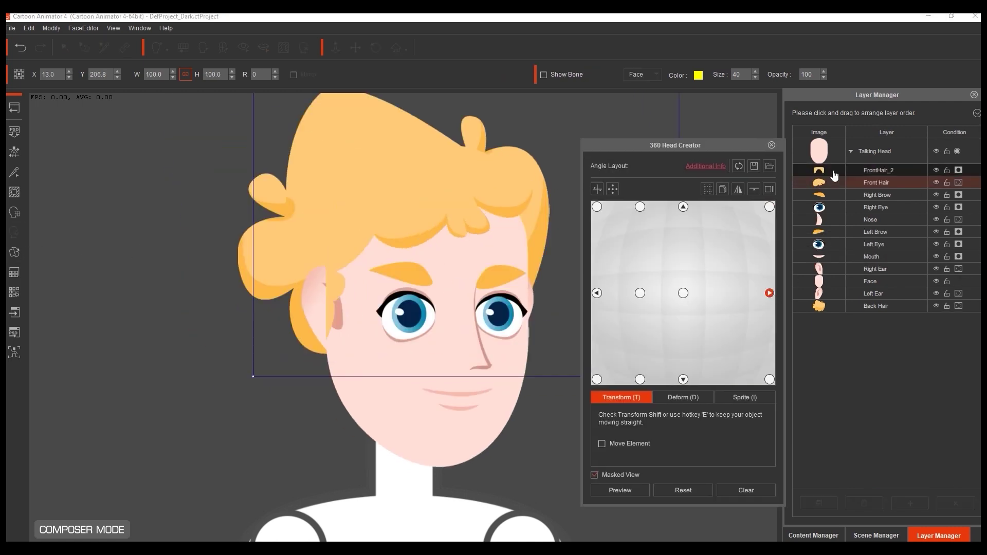
click(684, 293)
drag(819, 170, 820, 261)
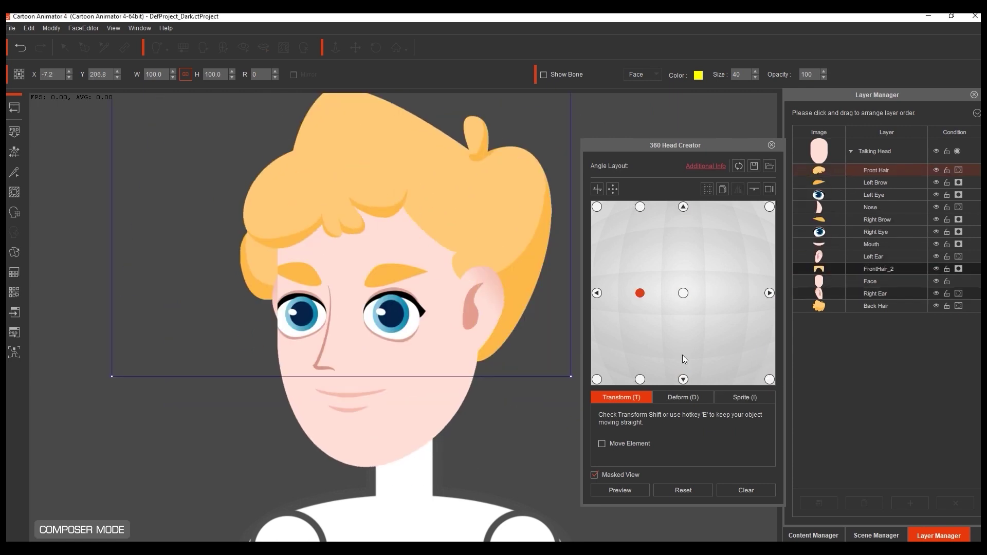
Step: Check the left-side angles and preview the head turning with the new hair
click(597, 207)
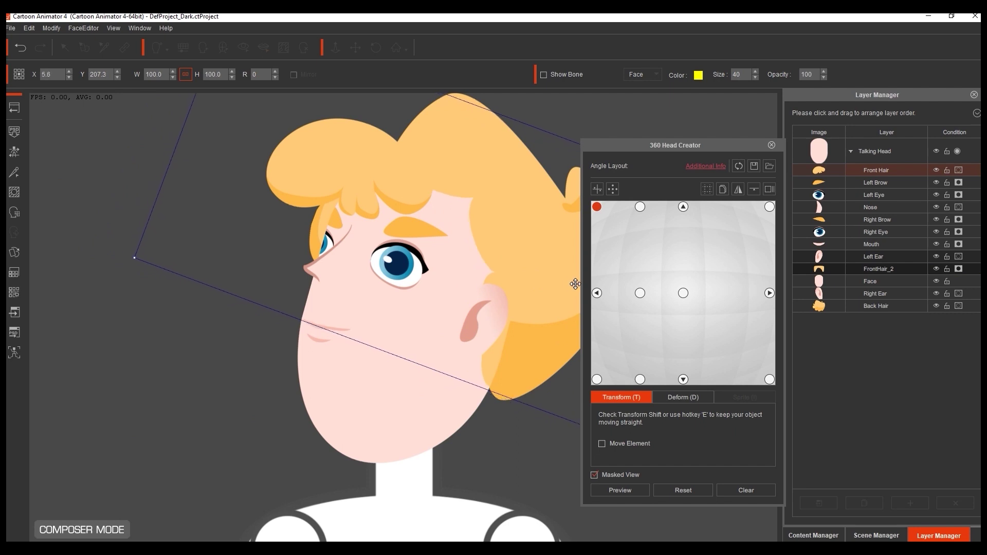
click(597, 293)
click(597, 380)
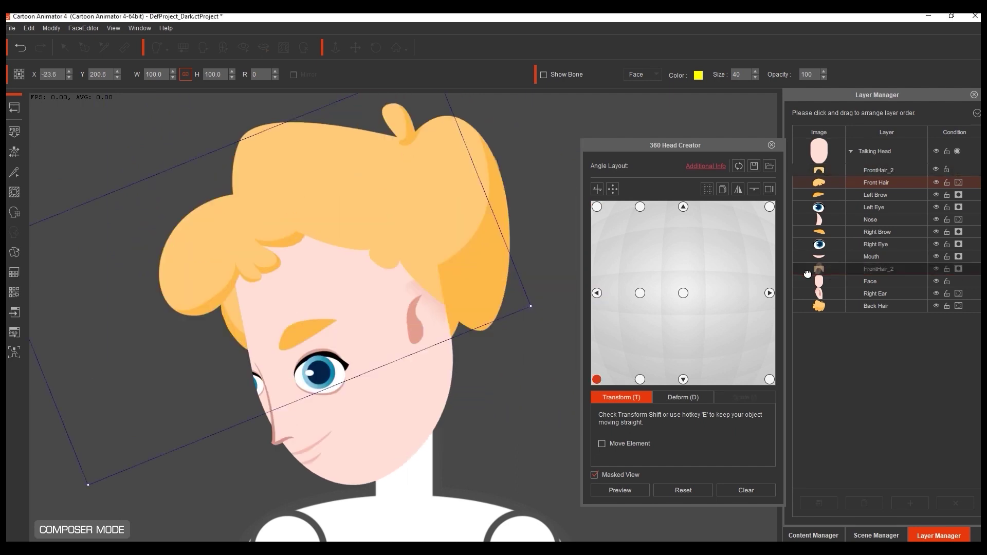
click(683, 293)
click(620, 490)
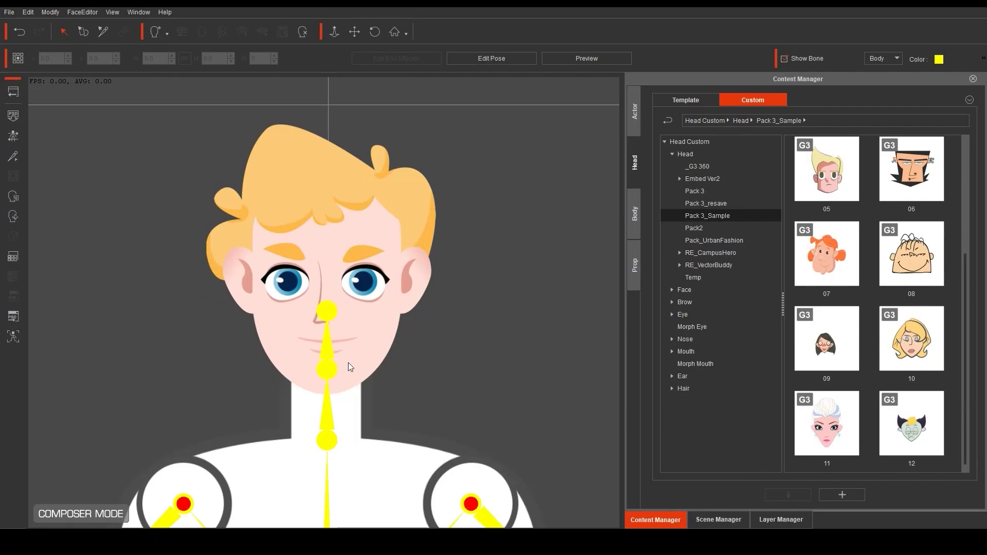
Step: Add the current blonde head to the custom head library named 'NewHead'
click(852, 495)
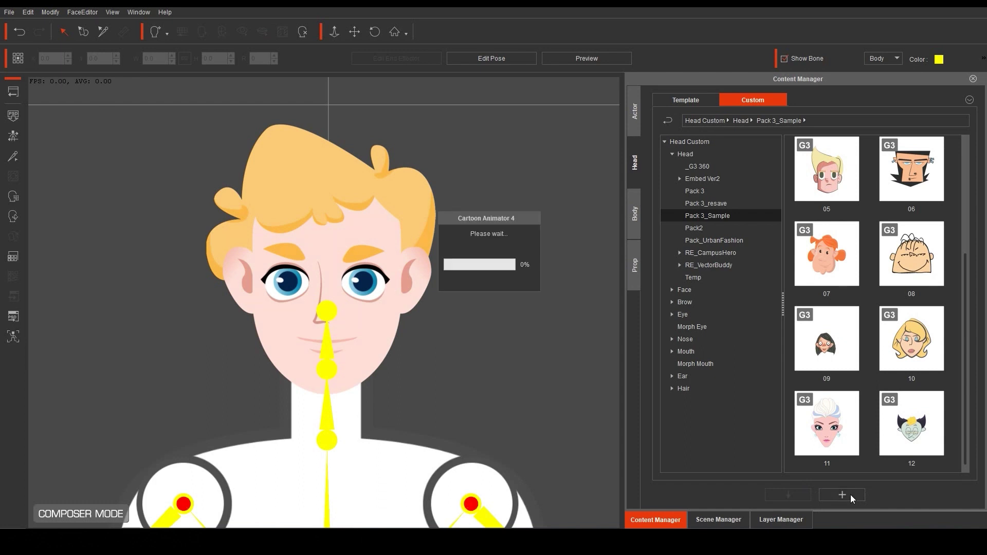
text(NewHead)
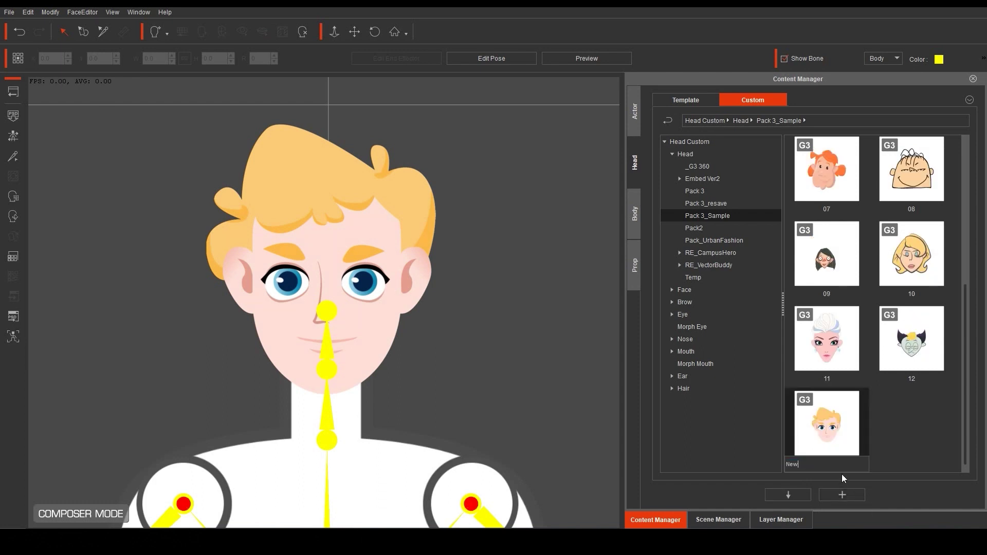
key(Return)
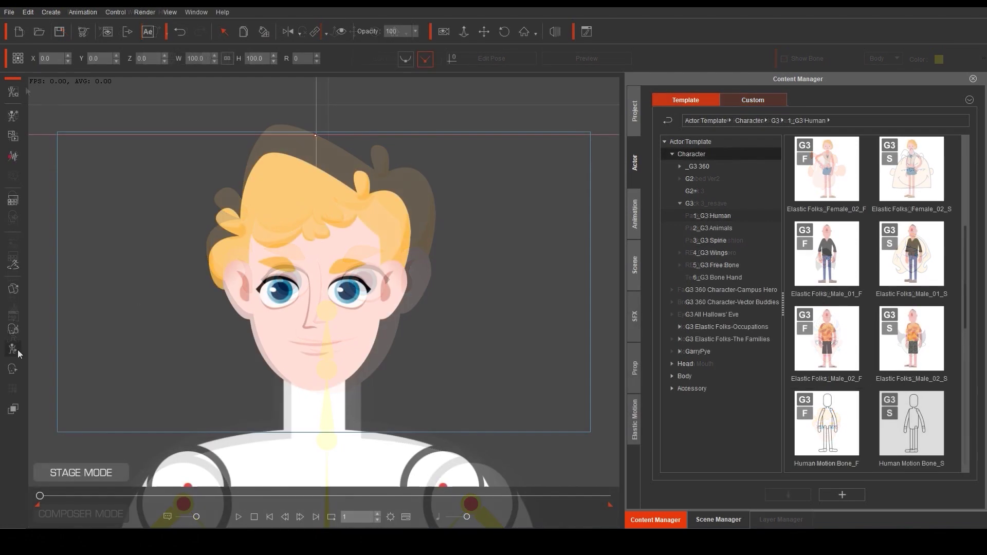
Step: Bring up Face Puppet, move its window aside, and run a short face puppet preview
click(13, 330)
drag(511, 168, 798, 165)
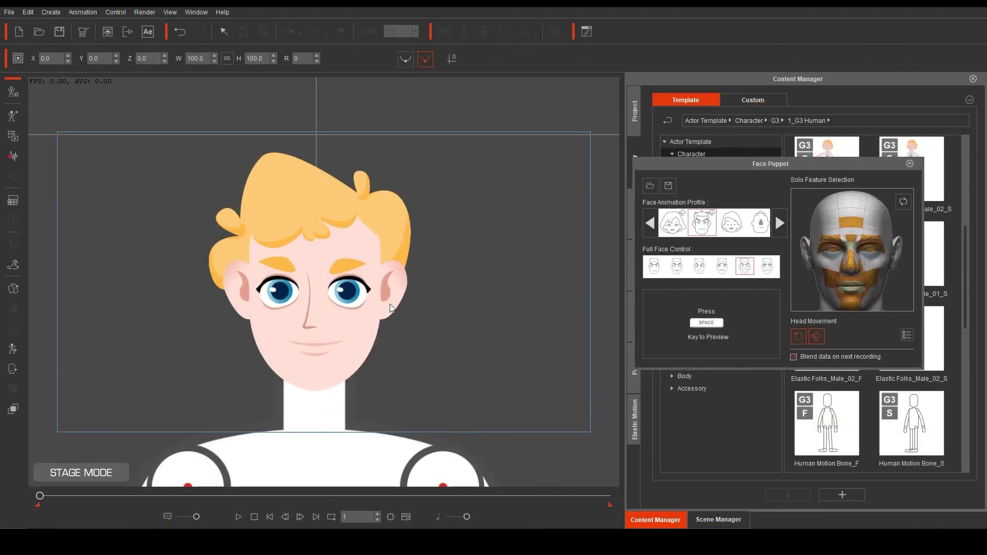
drag(741, 165, 605, 188)
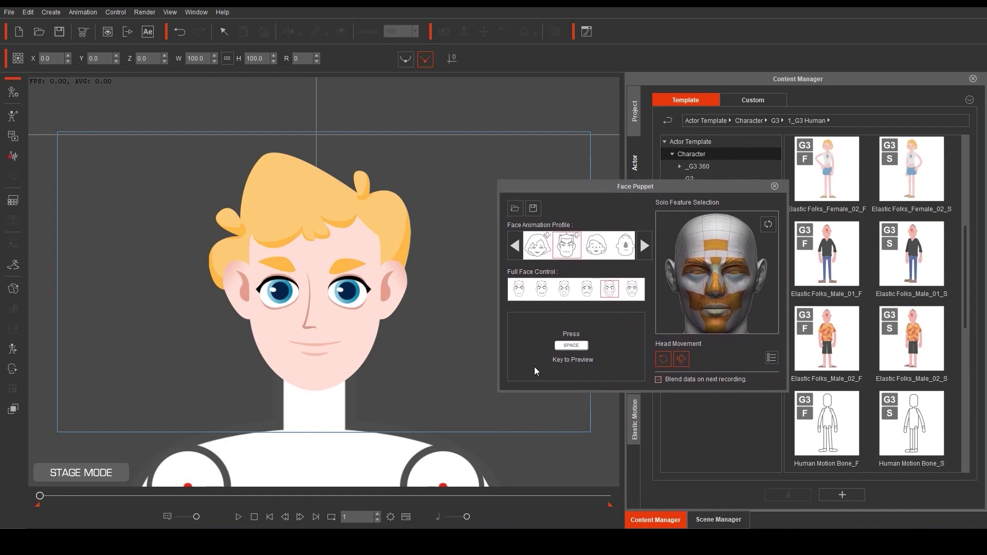
key(space)
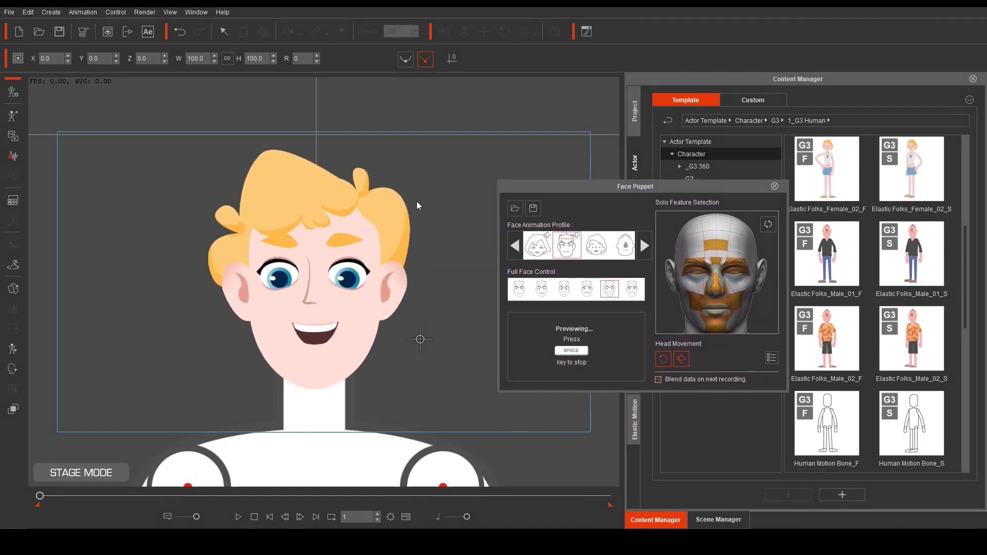
key(space)
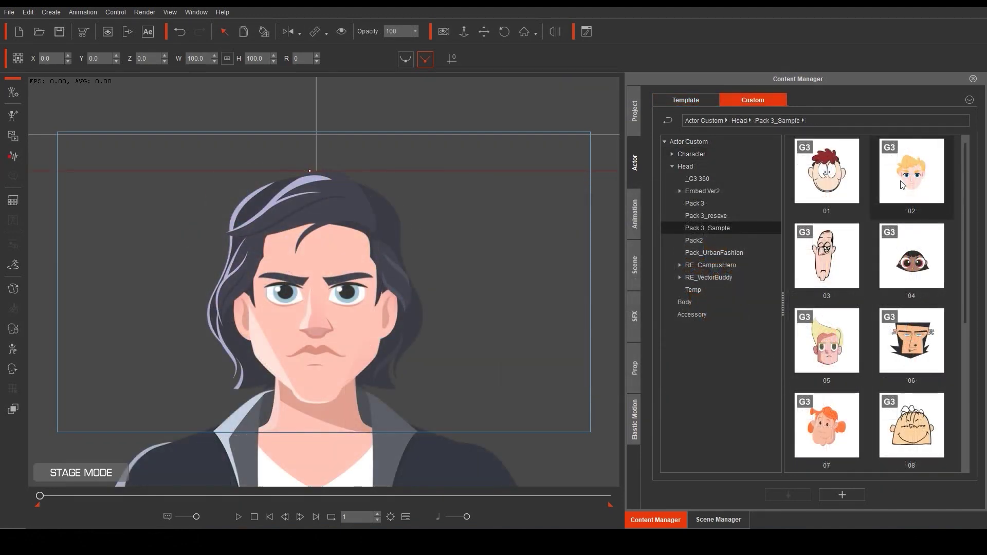
Step: Apply the custom NewHead from Pack 3_Sample to the actor and select it
scroll(895, 282, down, 5)
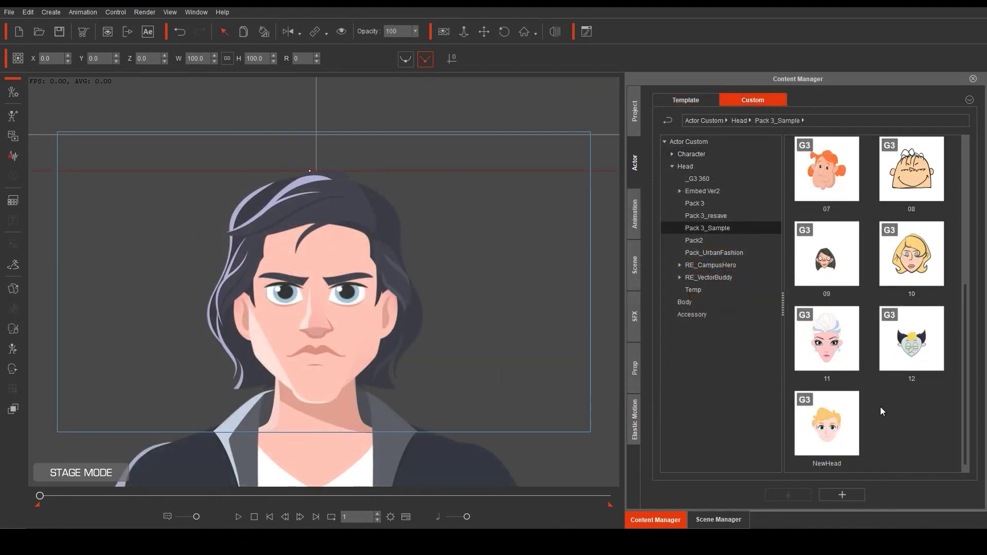
double_click(848, 432)
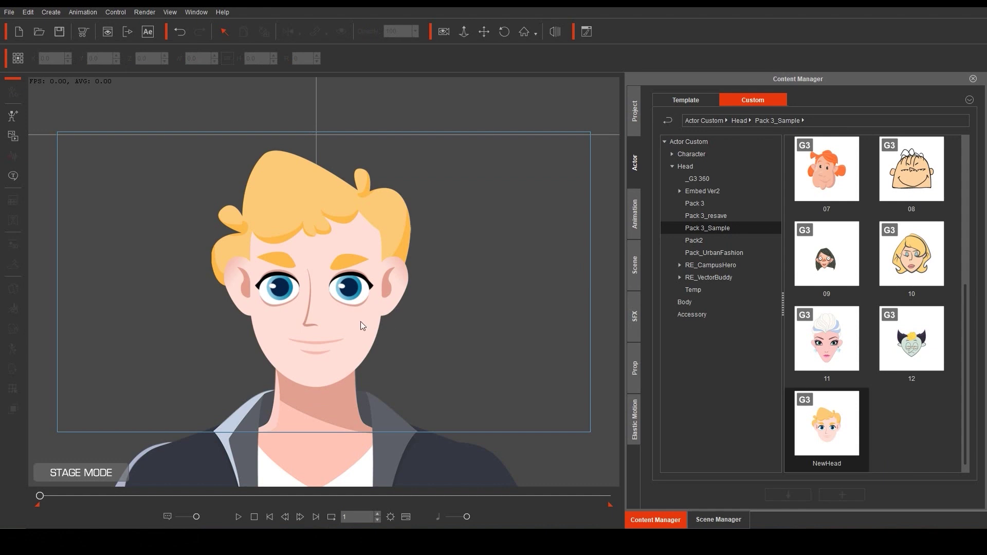
click(363, 326)
scroll(432, 346, down, 5)
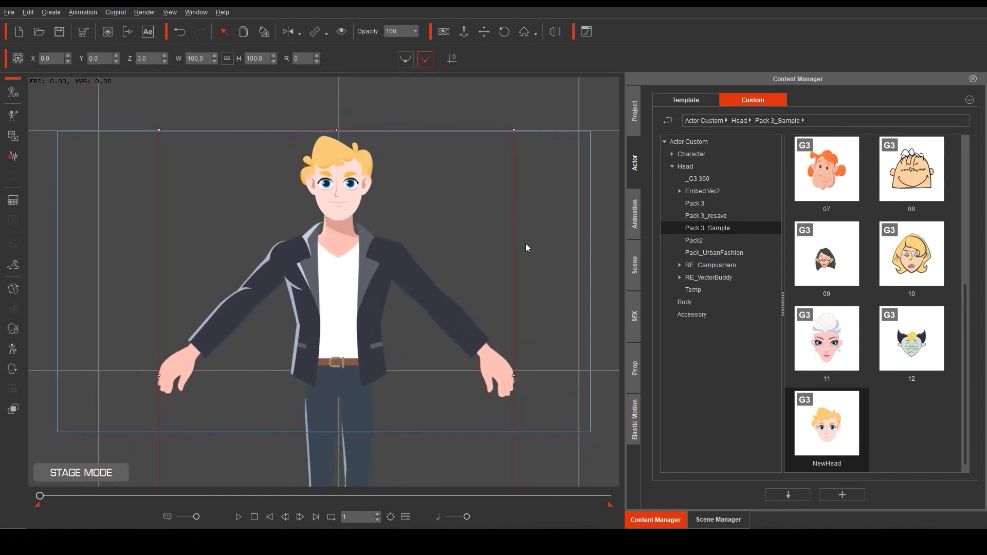
scroll(525, 242, down, 2)
scroll(448, 273, up, 4)
scroll(453, 294, up, 3)
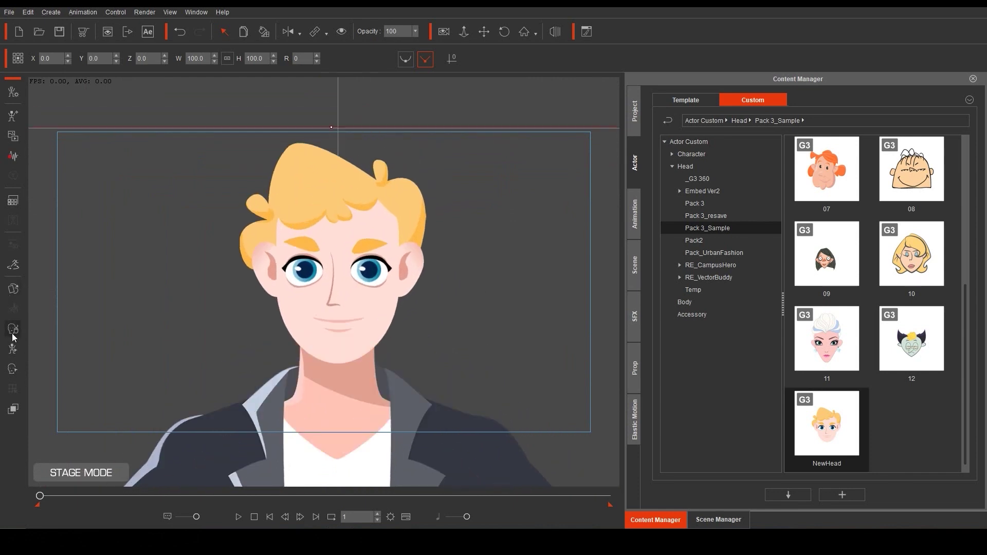
Step: Preview face puppeting, then apply the Martha_F_Scared and Philipp_F_Questioning G3 360 animations
click(13, 332)
click(572, 328)
key(space)
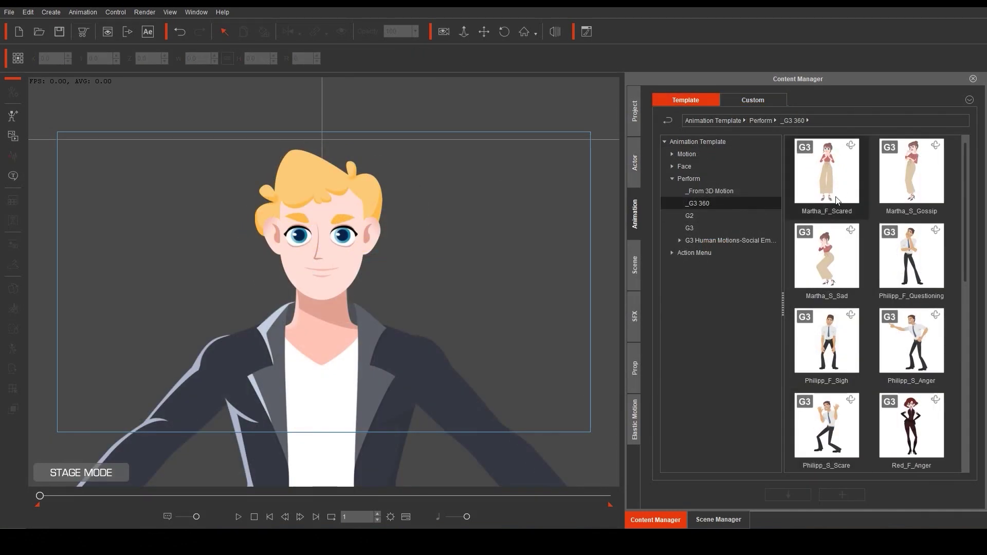
drag(827, 172, 341, 335)
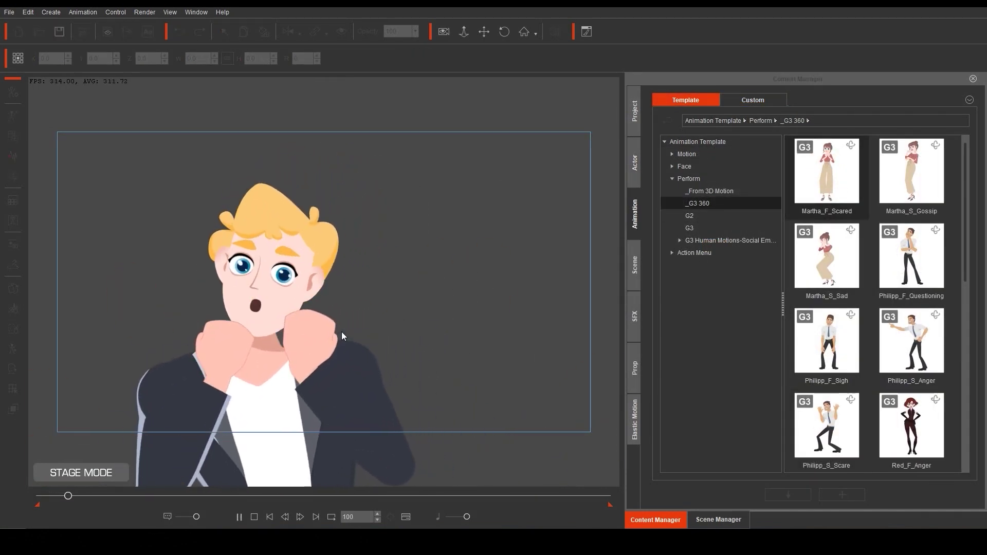
drag(919, 280, 353, 372)
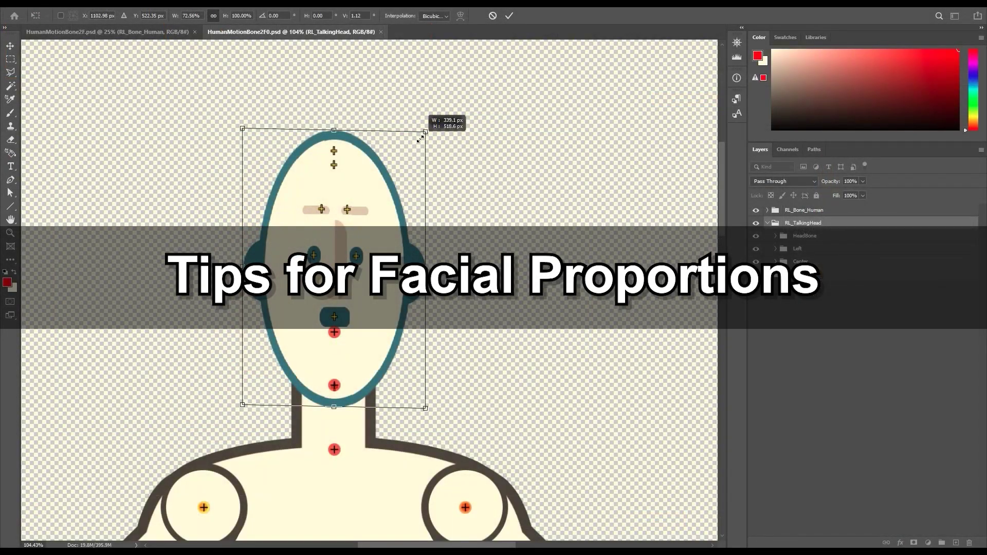
Step: Shrink the RL_TalkingHead head shape in the Photoshop template by dragging its corner inward
mouse_move(420, 139)
mouse_down()
mouse_move(404, 161)
mouse_move(419, 152)
mouse_up()
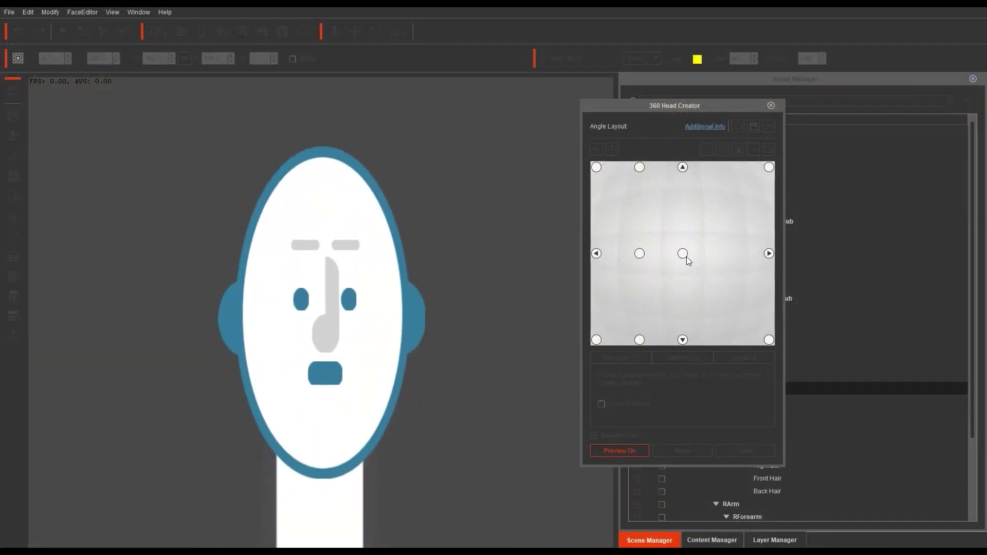
drag(686, 257, 723, 176)
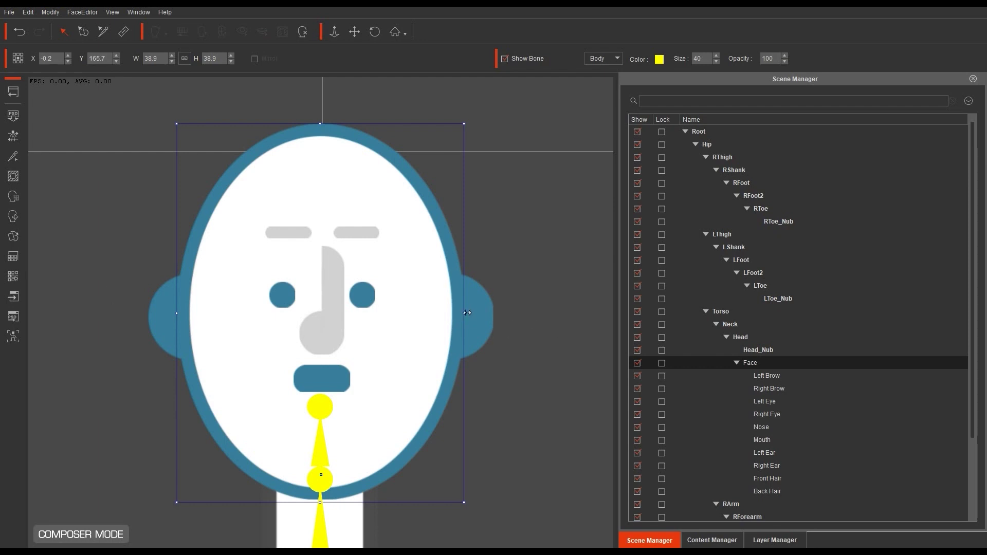
Step: Narrow and shorten the template head using its side, top and corner handles
drag(468, 281, 363, 290)
drag(319, 101, 327, 138)
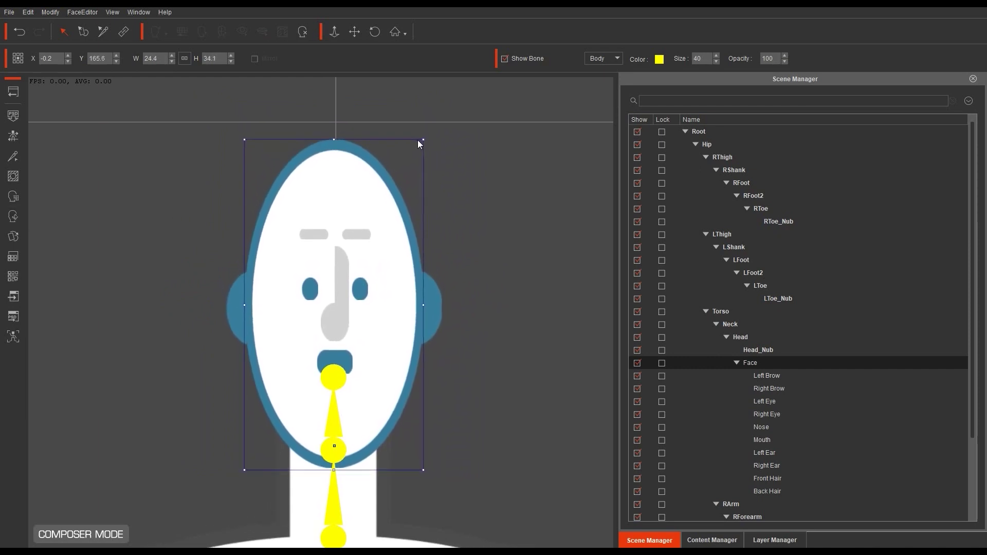
drag(418, 138, 406, 159)
Step: Preview the head tilting through its angles in 360 Head Creator
click(13, 217)
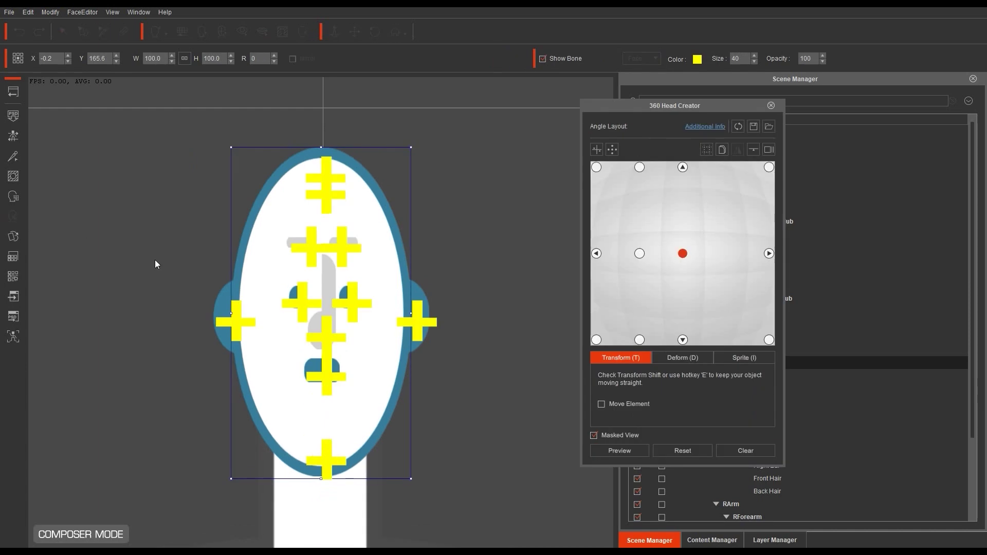
click(645, 453)
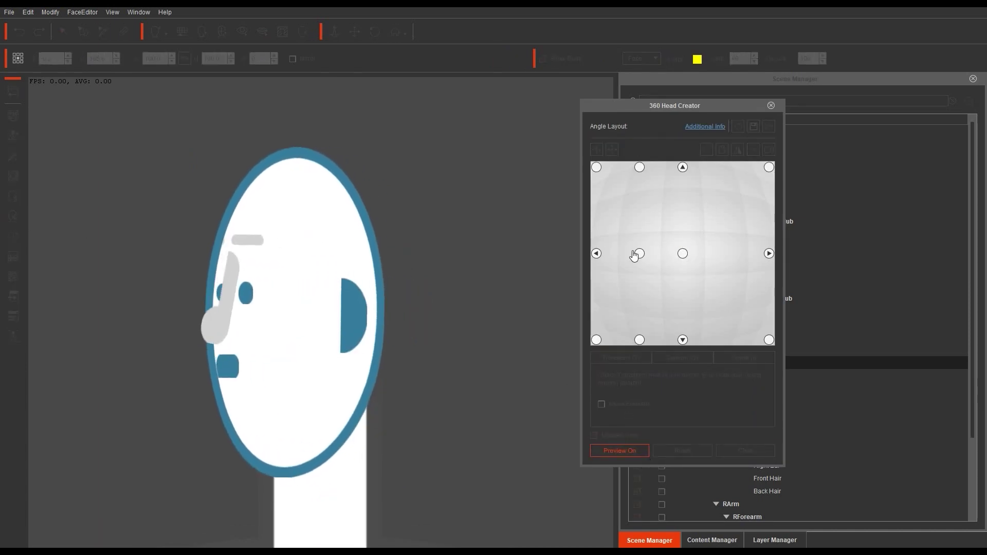
mouse_move(681, 169)
mouse_down()
mouse_move(678, 338)
mouse_move(678, 167)
mouse_up()
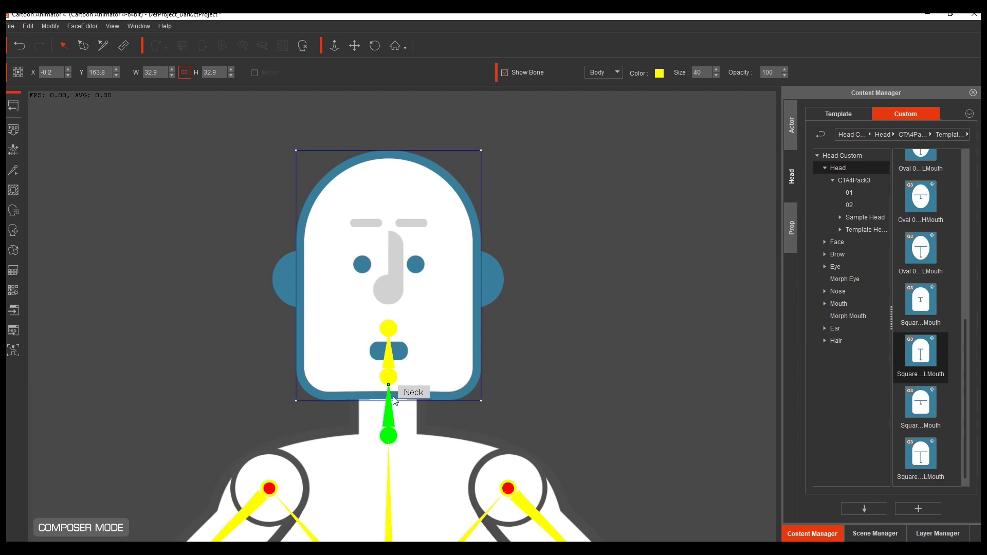
Step: Save the head's smooth angle data as DefaultFacialSmoothAngleData.sad, replacing the existing file
click(14, 334)
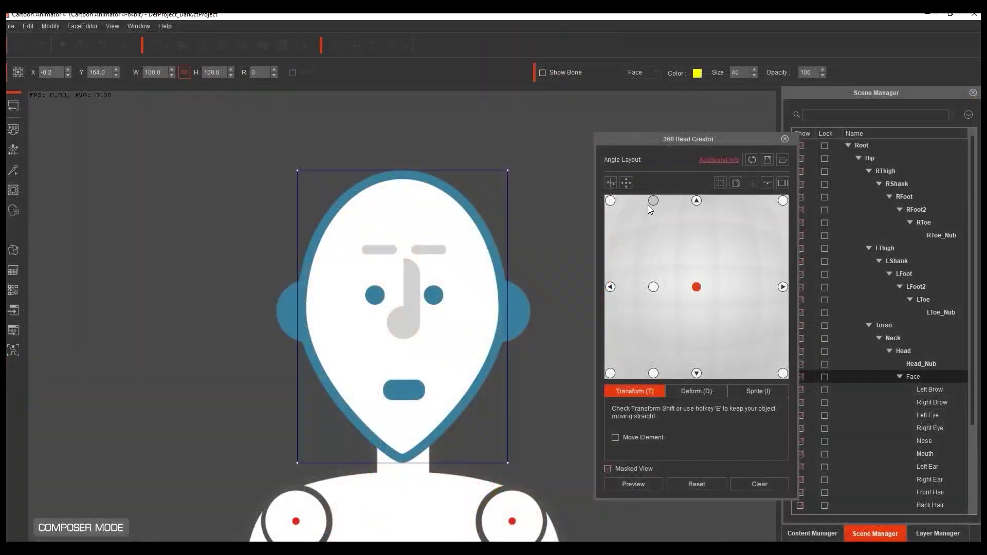
click(768, 160)
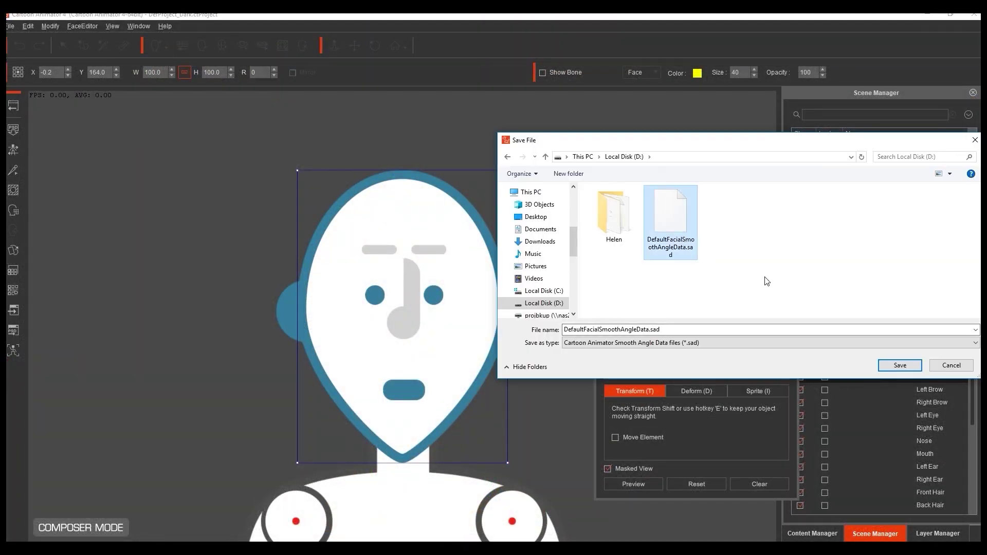
click(533, 282)
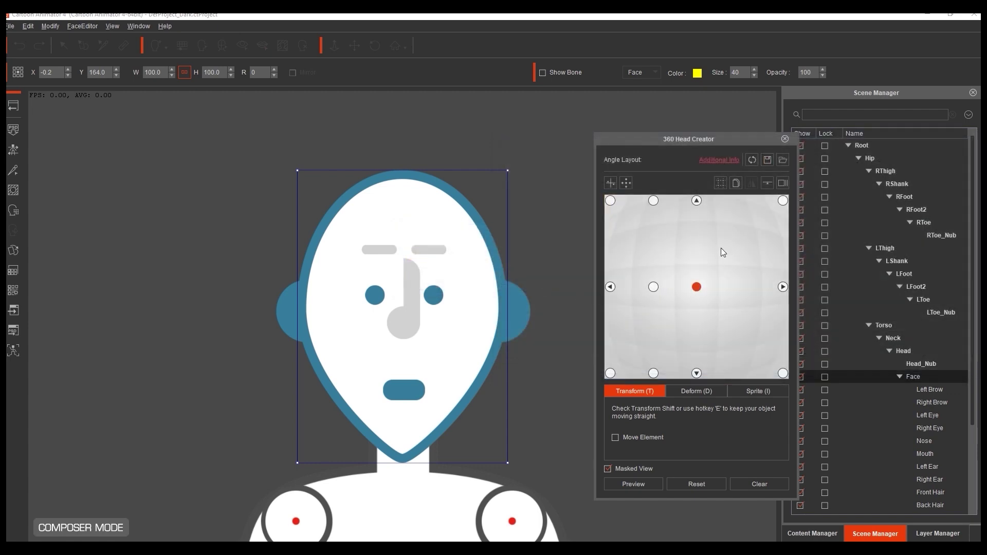
click(788, 138)
Step: Return to the stage and load the saved angle data onto the orange-haired head
click(14, 107)
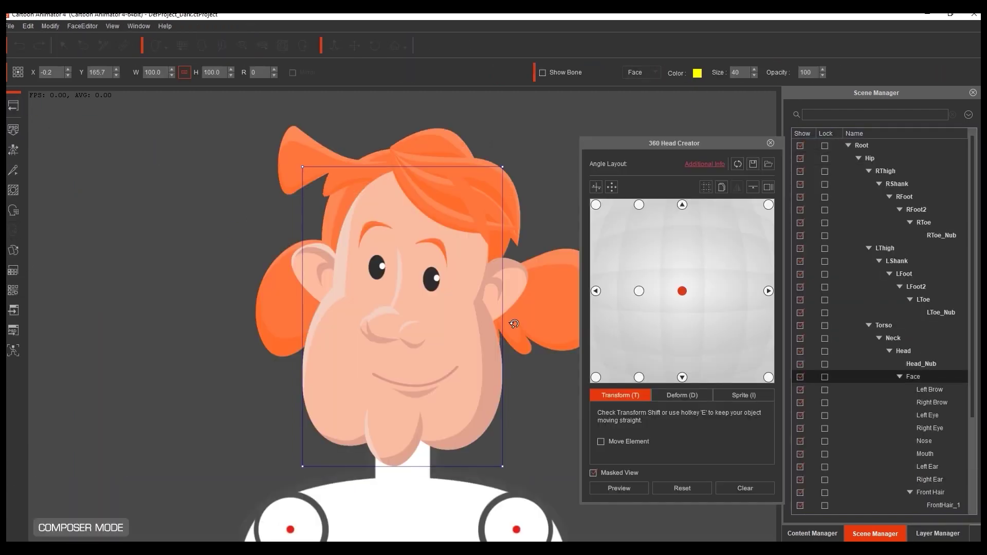
click(768, 164)
double_click(716, 247)
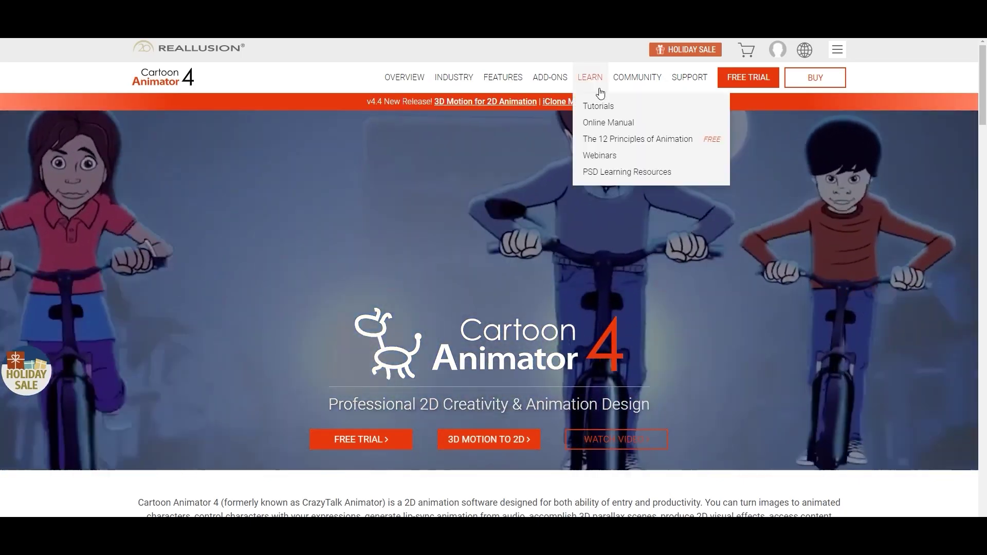
Step: On the Cartoon Animator 4 Tutorials page, expand 2D Head Creation and its 360 Head category
click(597, 106)
drag(981, 160, 971, 319)
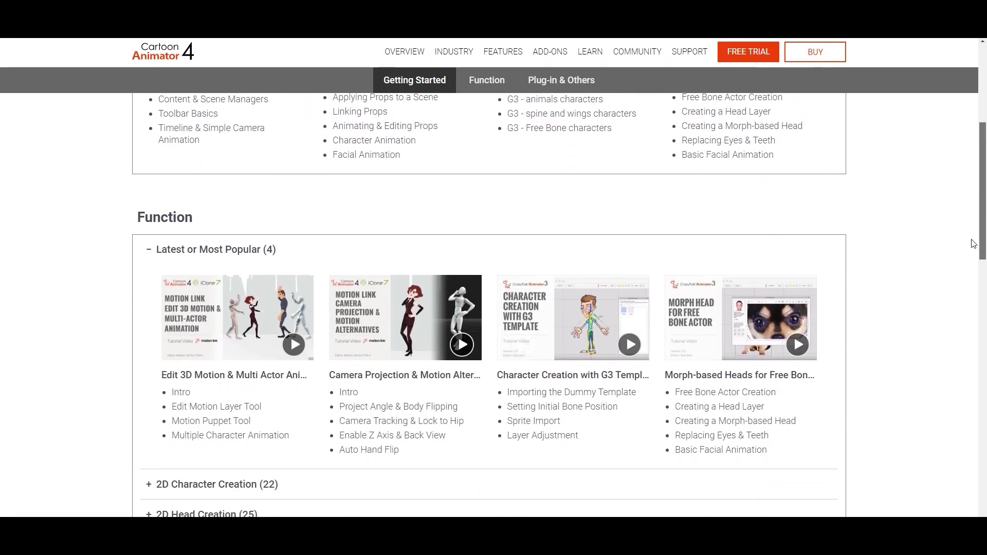
click(151, 234)
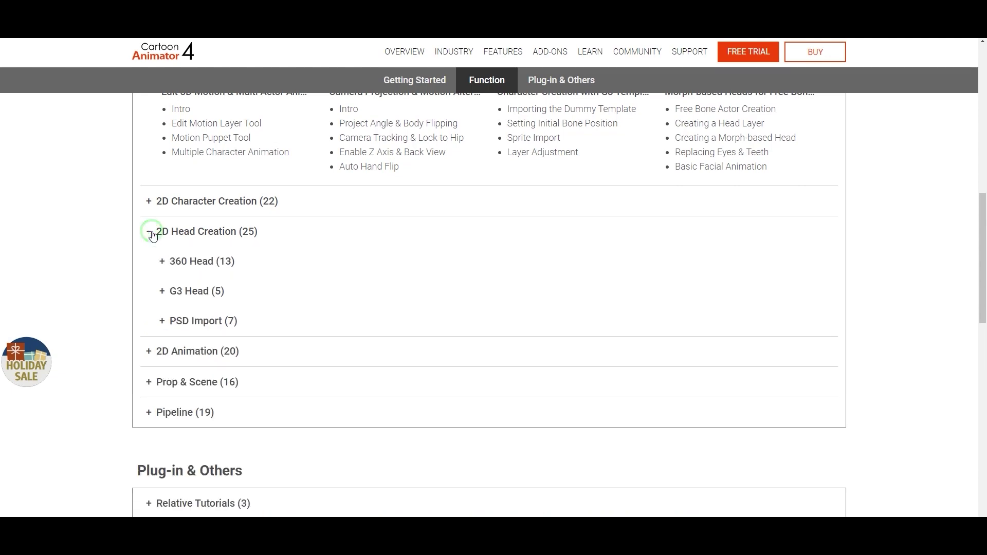
click(162, 262)
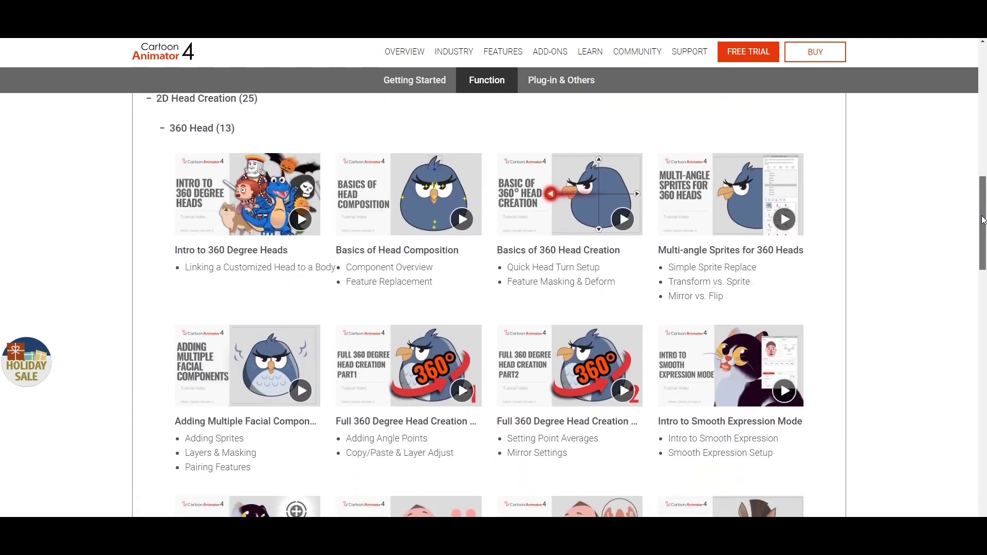